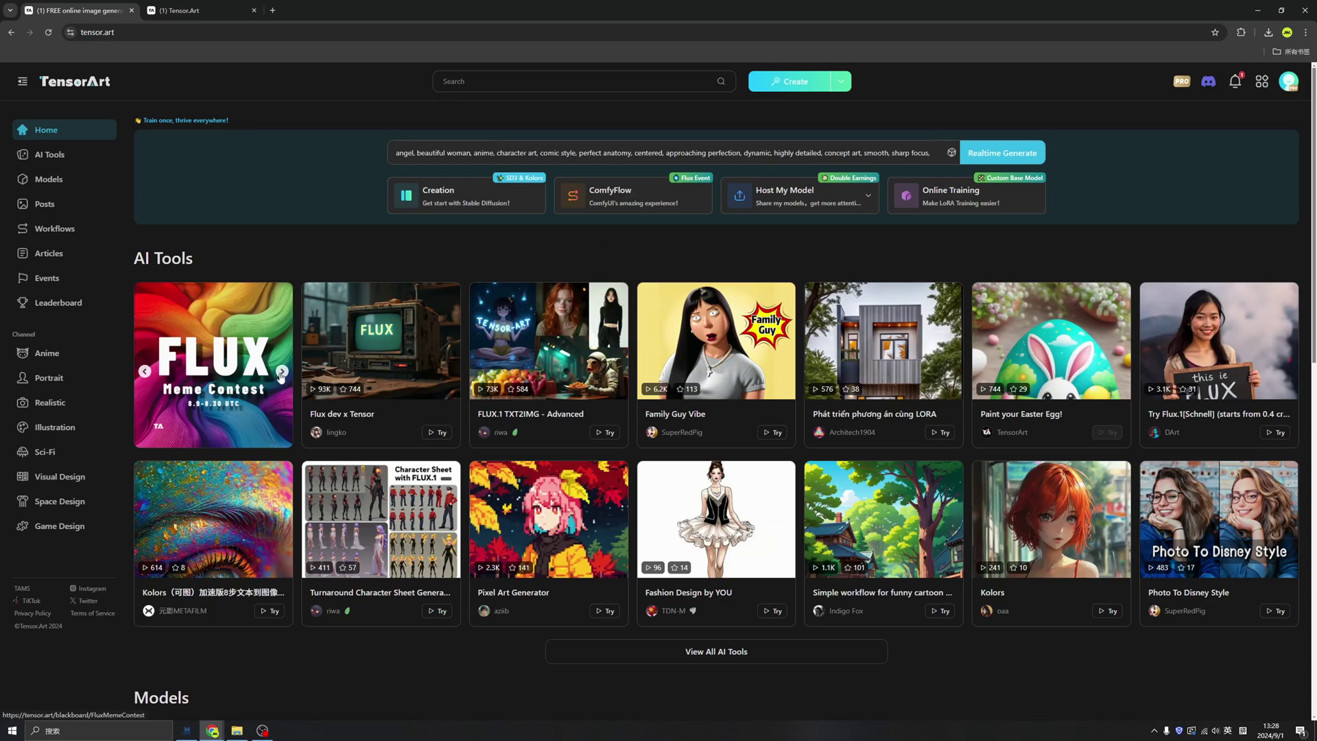
- Browse the FLUX Wilderness training event page reached from the featured banner
click(282, 371)
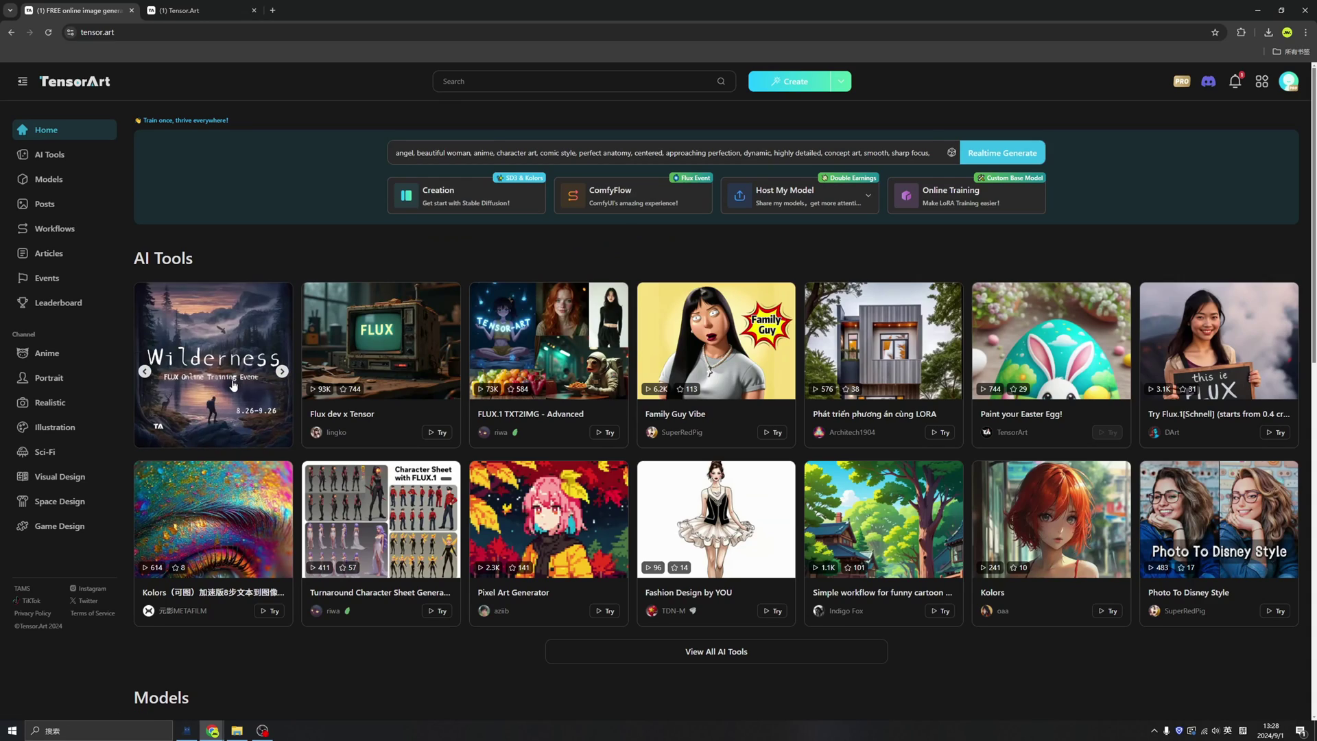
click(192, 11)
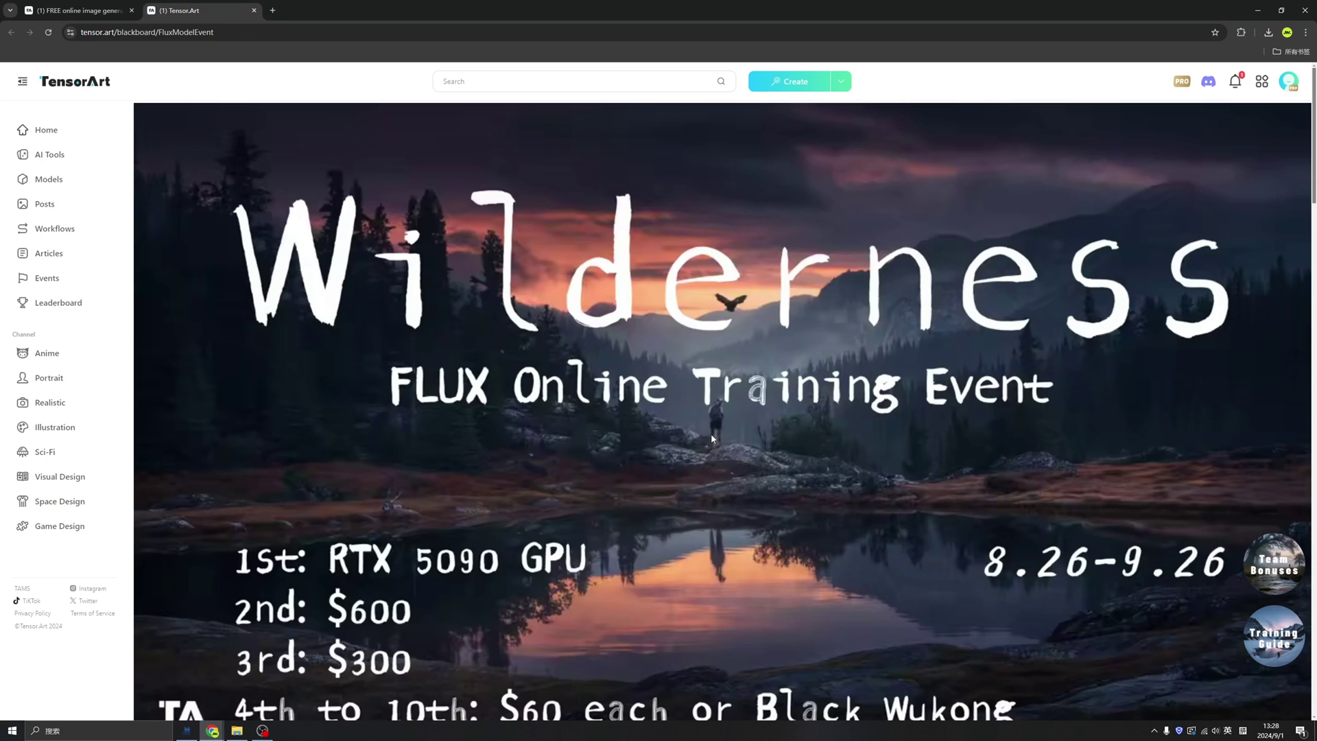
scroll(907, 417, down, 2)
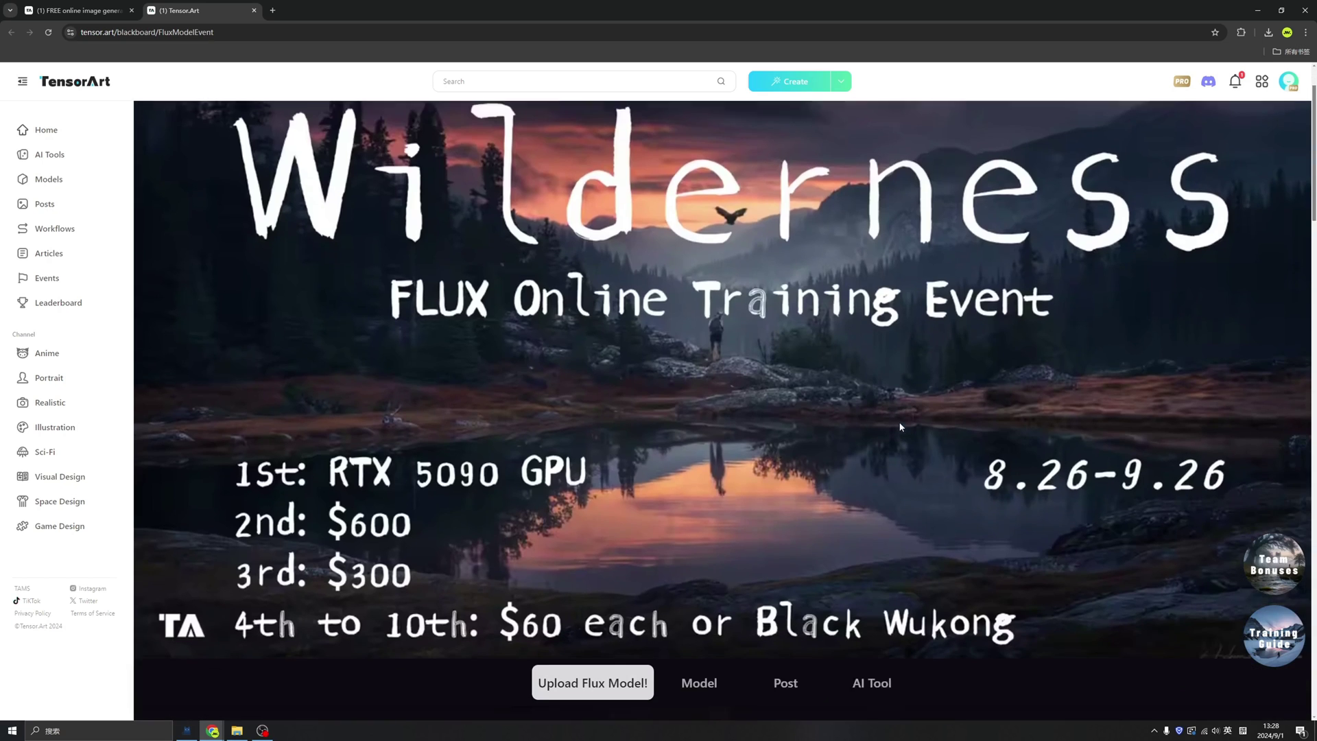
scroll(898, 418, down, 1)
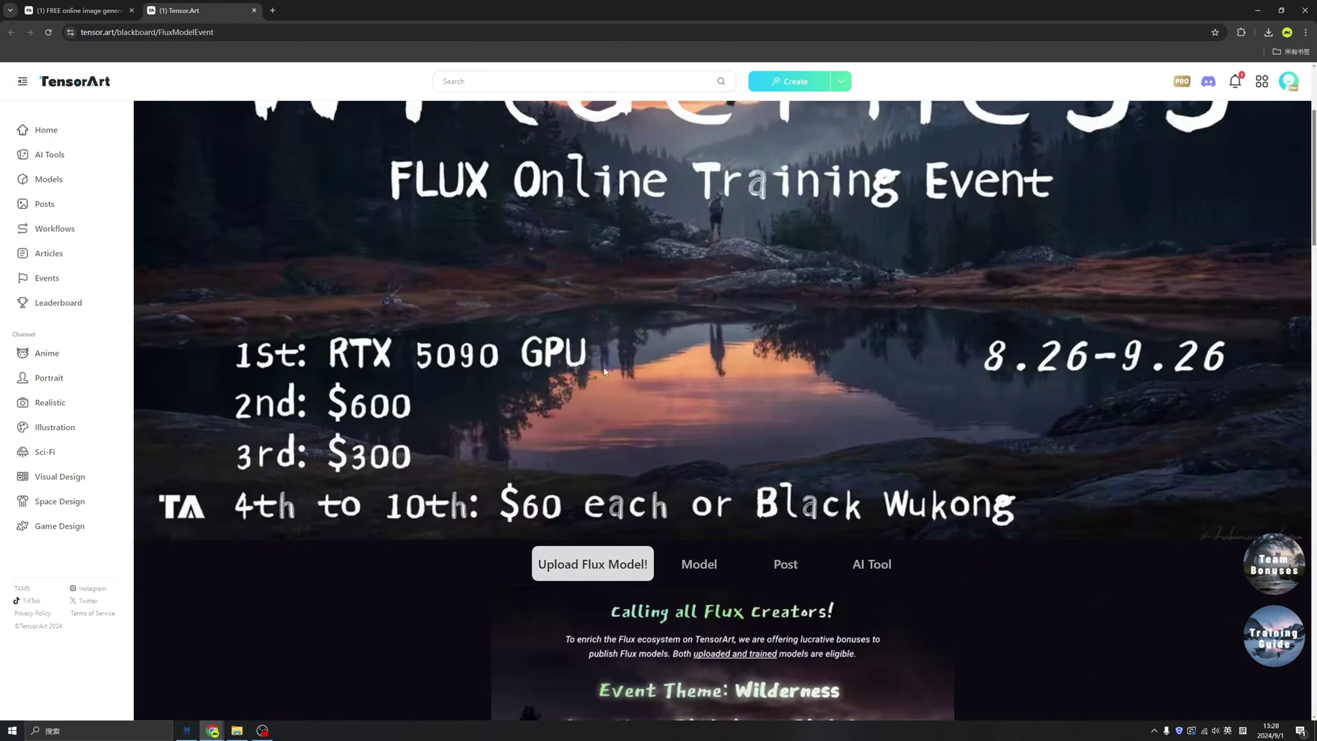
scroll(598, 369, down, 2)
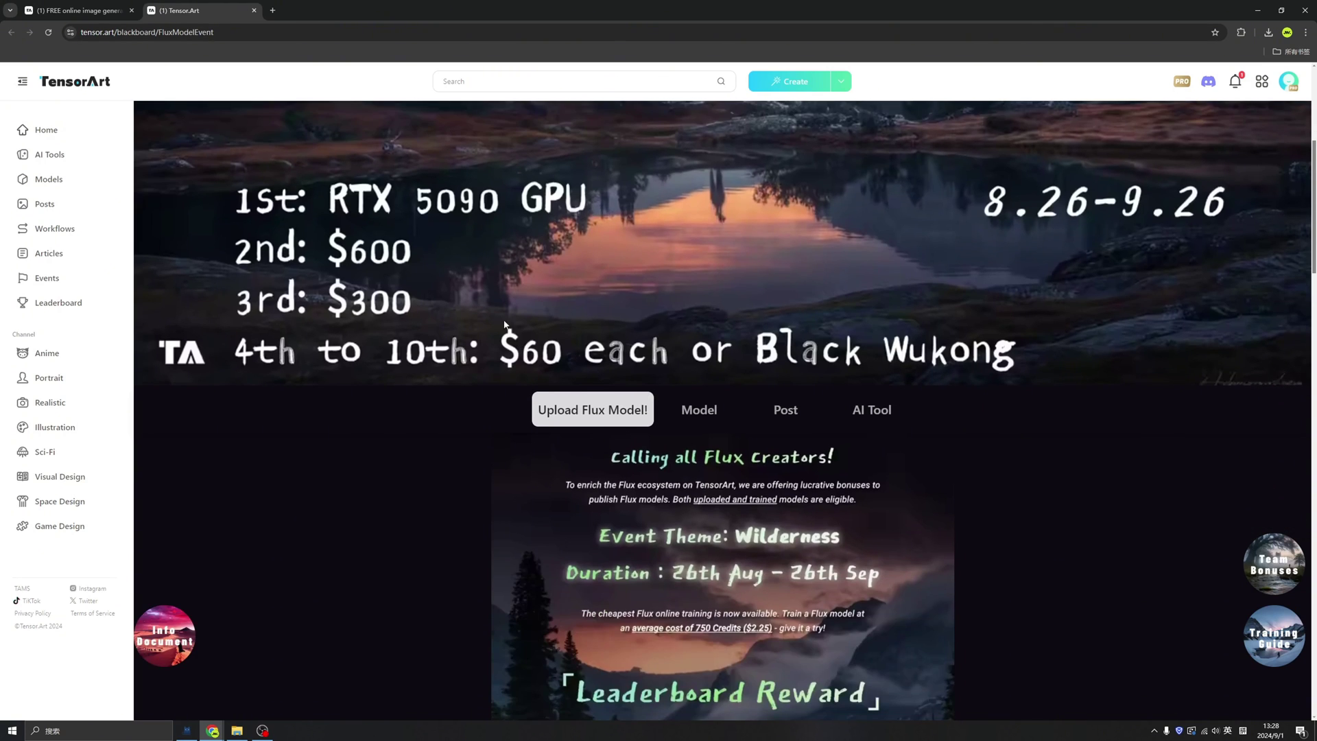
scroll(504, 324, up, 1)
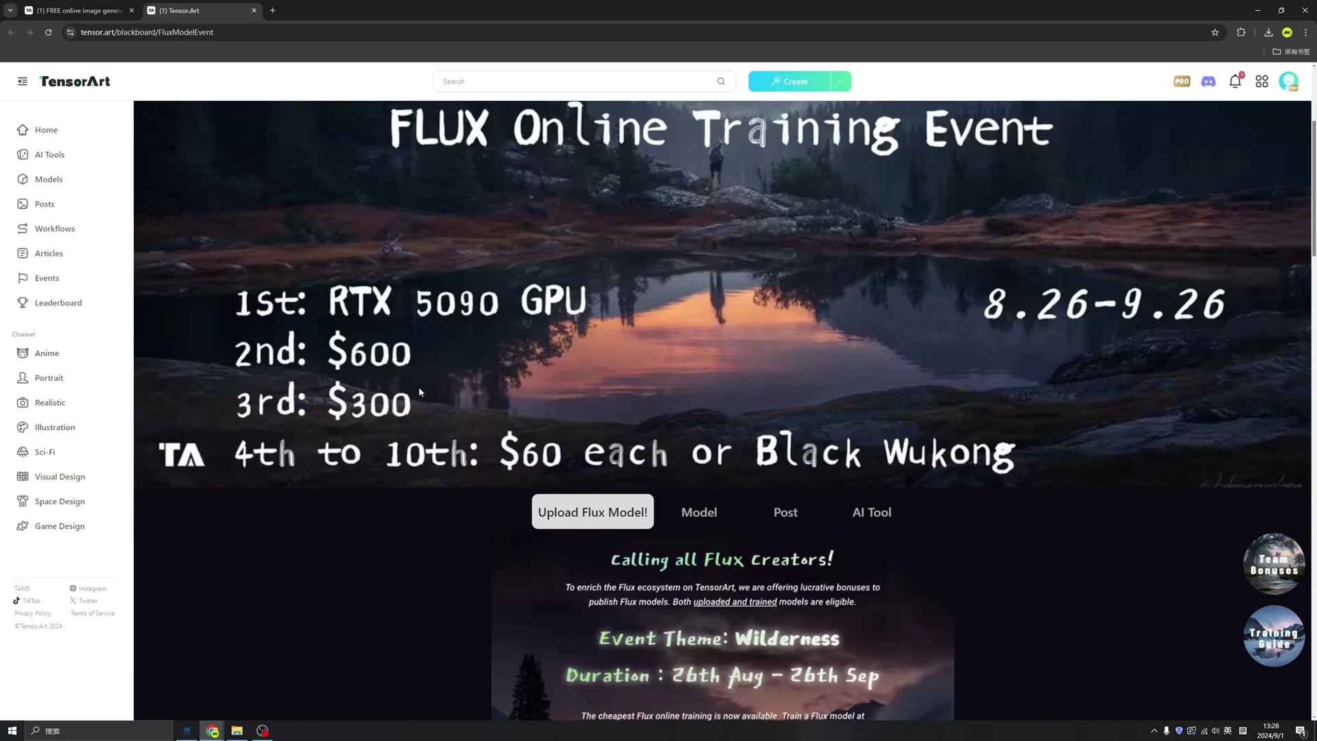
scroll(418, 386, down, 1)
scroll(430, 333, down, 1)
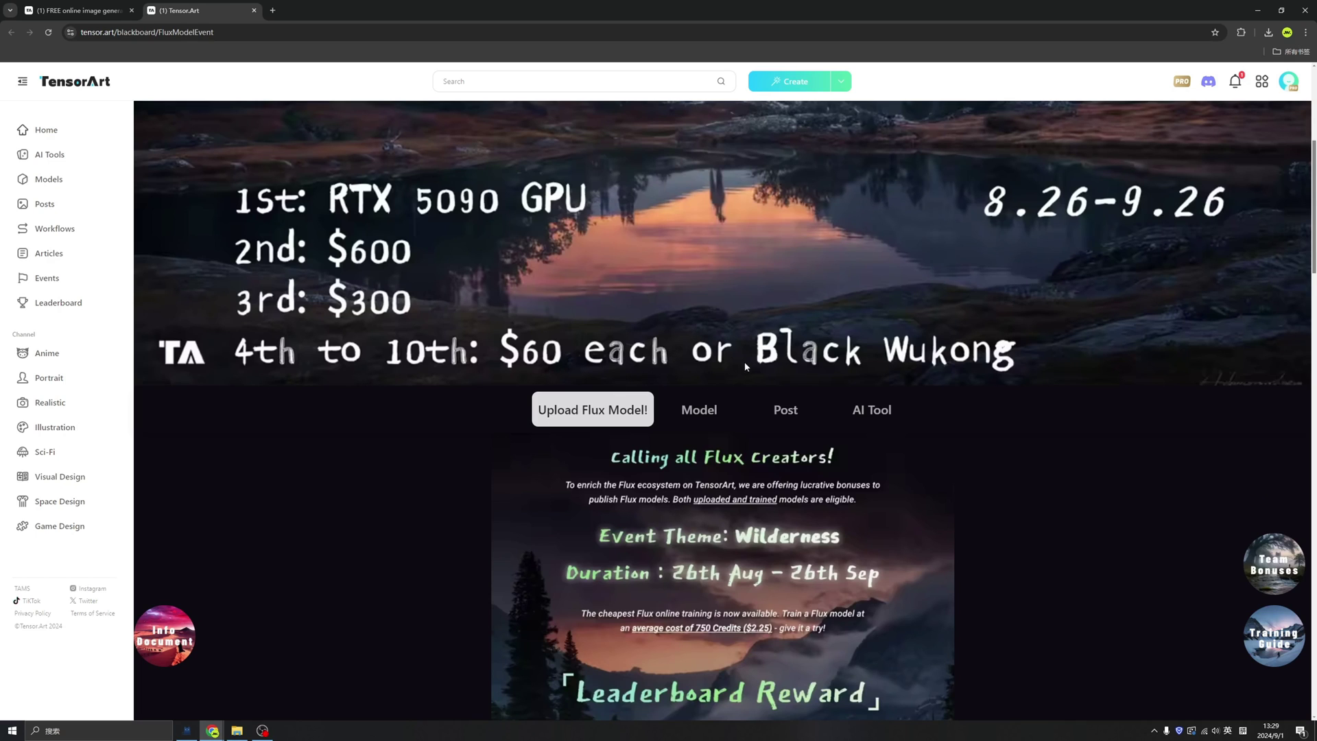
scroll(846, 372, down, 4)
scroll(853, 368, up, 4)
scroll(939, 396, down, 20)
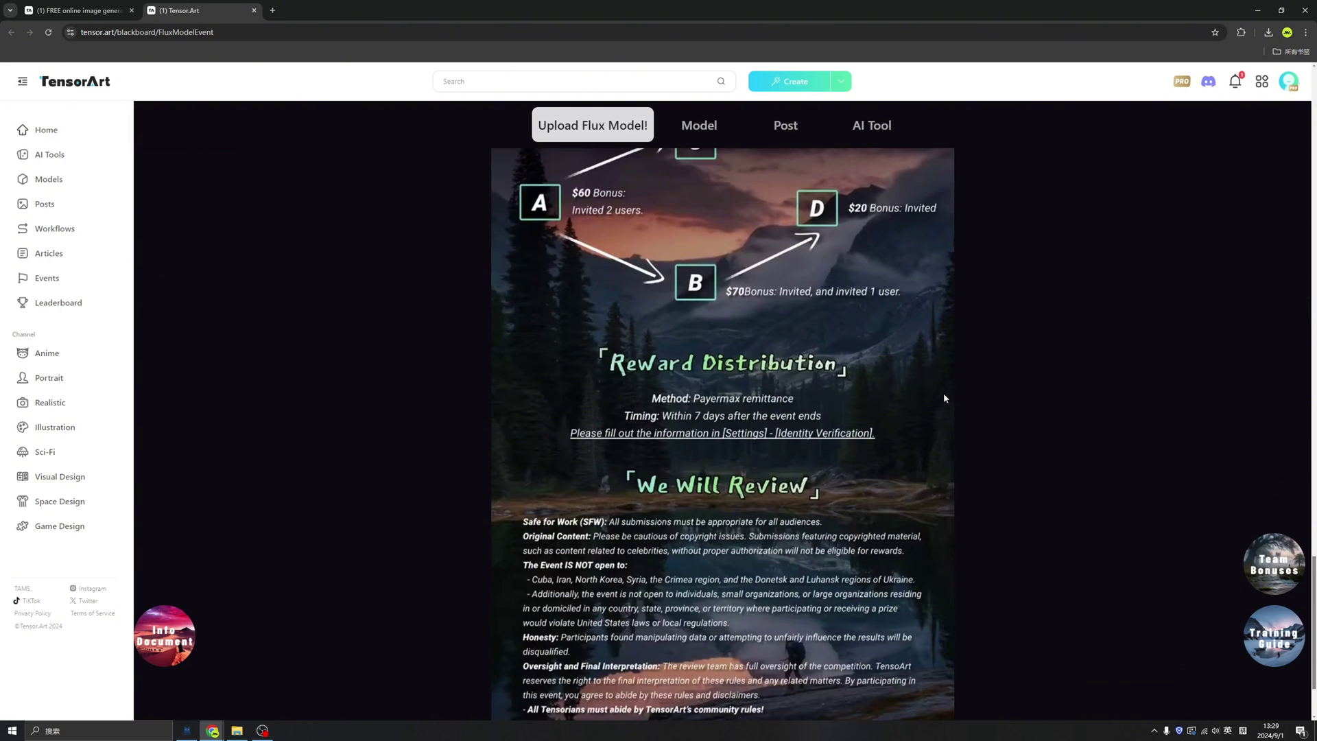
scroll(951, 403, down, 2)
scroll(950, 402, up, 2)
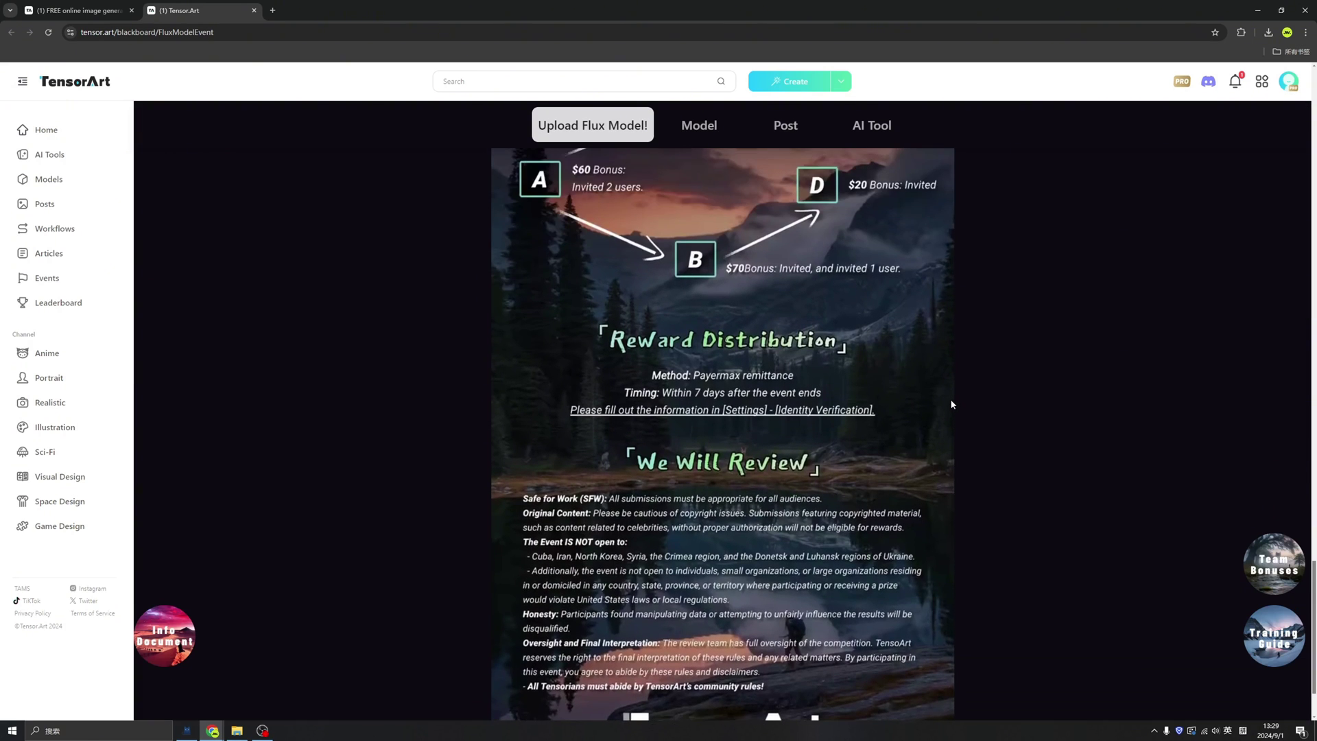
scroll(951, 403, up, 15)
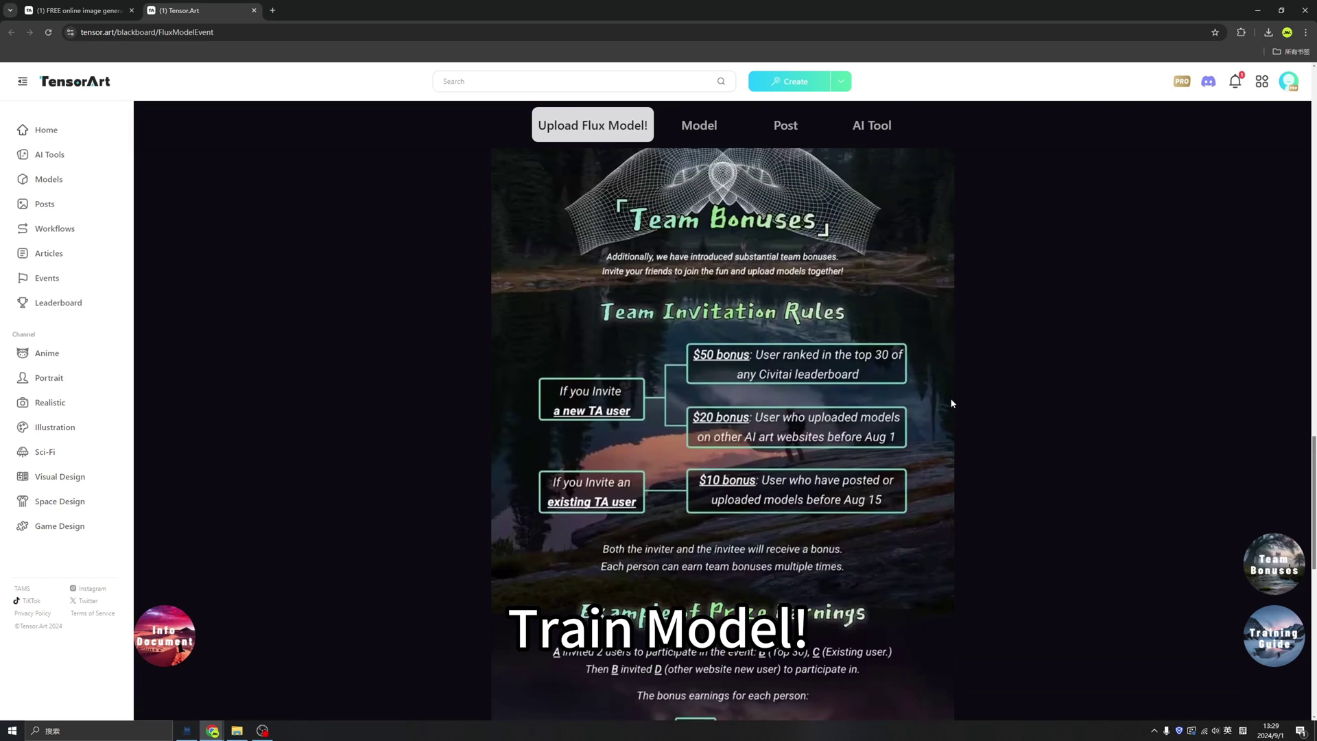
- Return to the home page and start a new Online Training with default Repeat 20, Epoch 10
scroll(952, 403, up, 10)
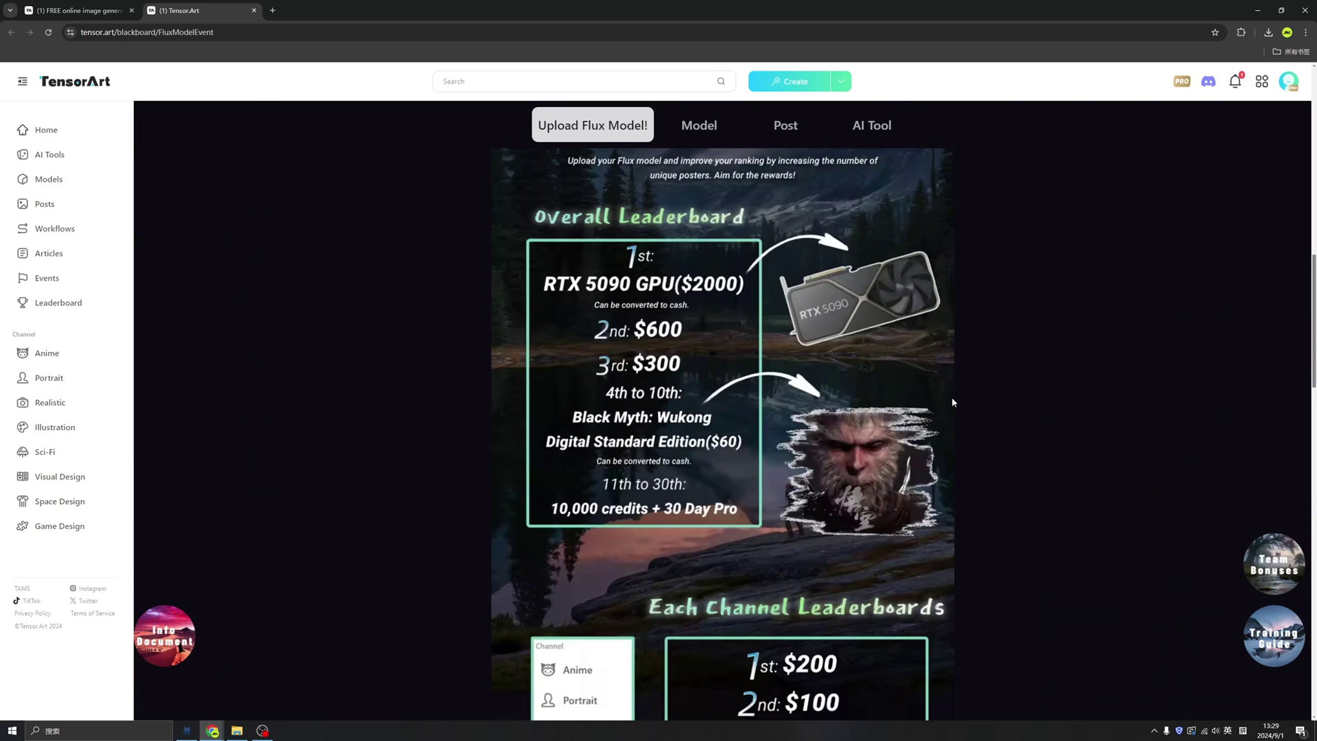
key(ctrl+shift+Tab)
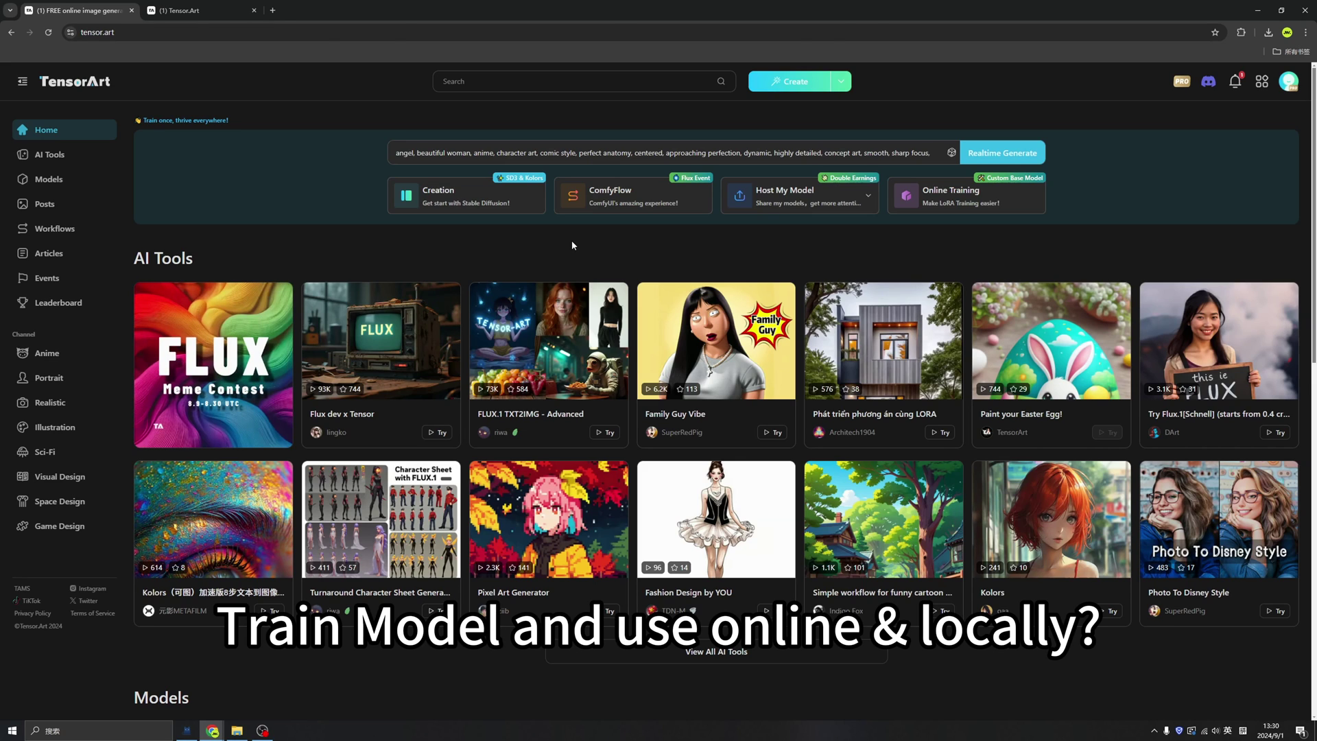
click(958, 199)
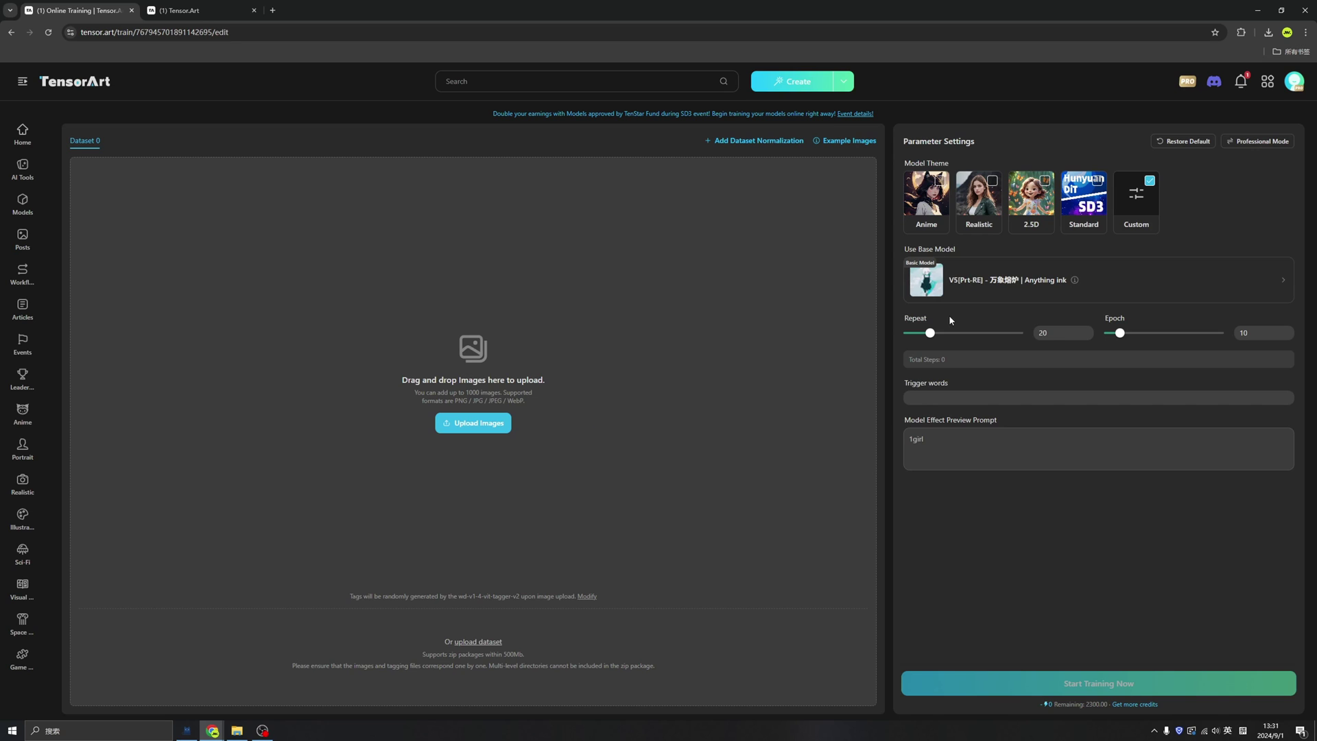
- From the upload picker, preview 01.png, 02.png and the downloadedImage files in AI Girl
click(725, 388)
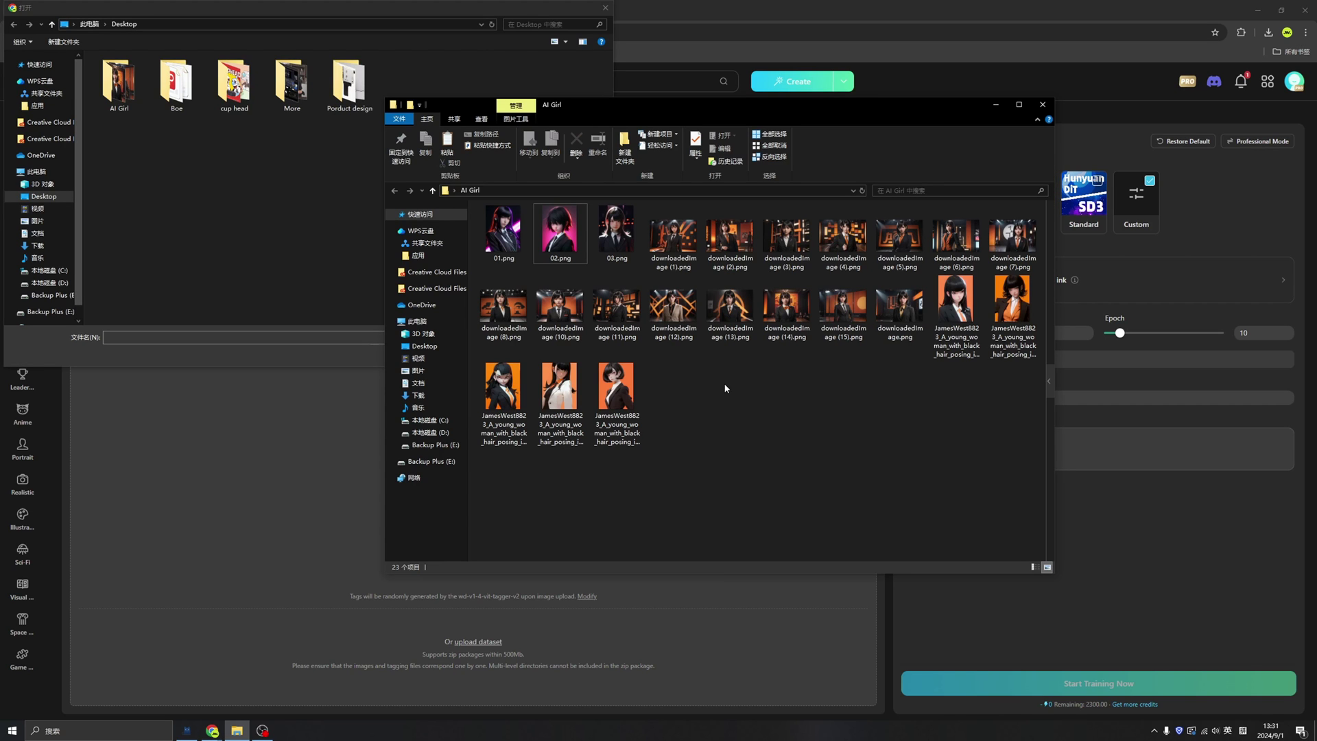
double_click(509, 240)
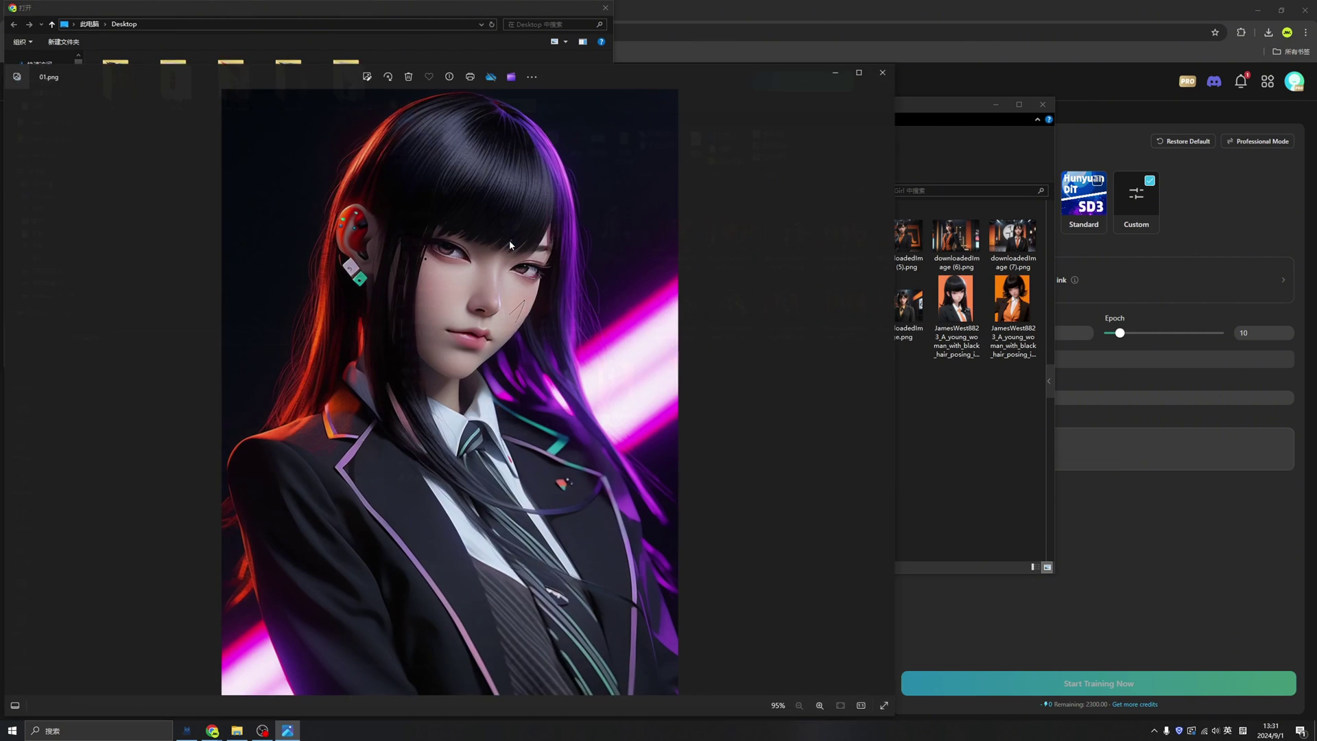
key(alt+F4)
double_click(565, 242)
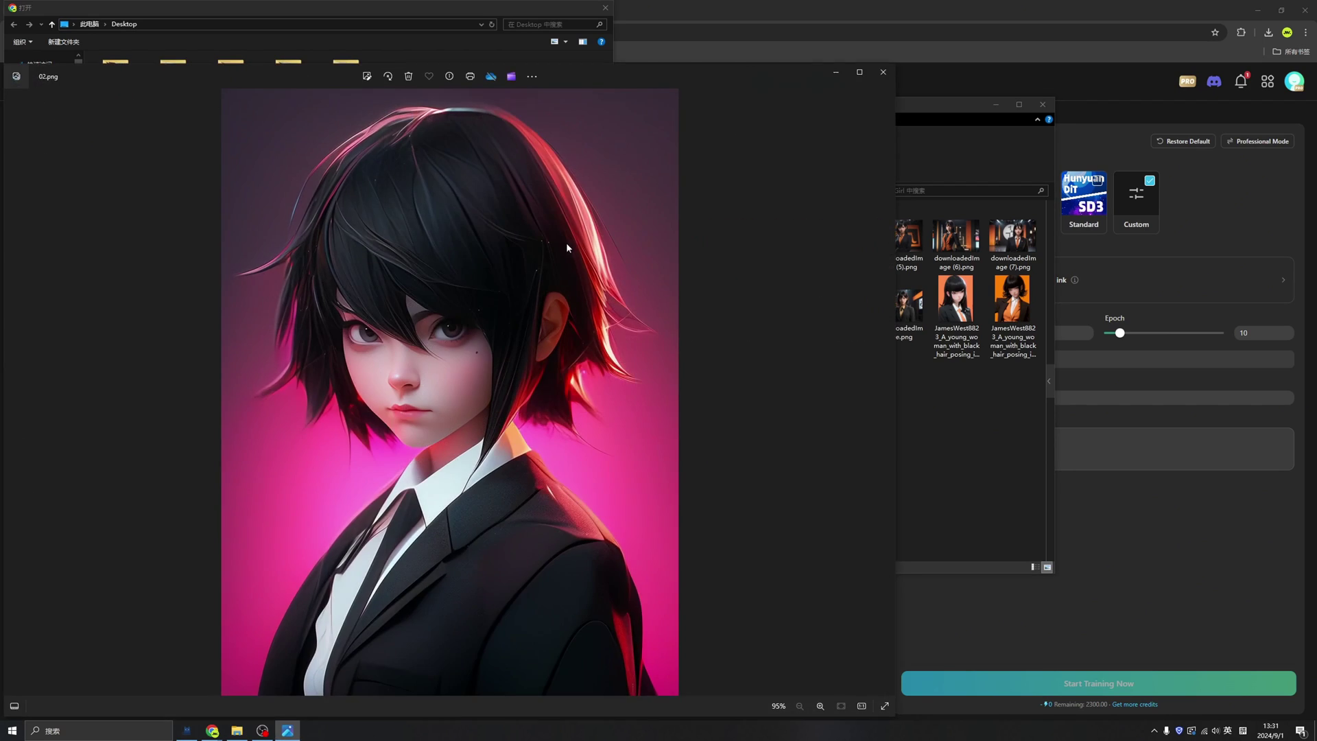
key(alt+F4)
double_click(661, 240)
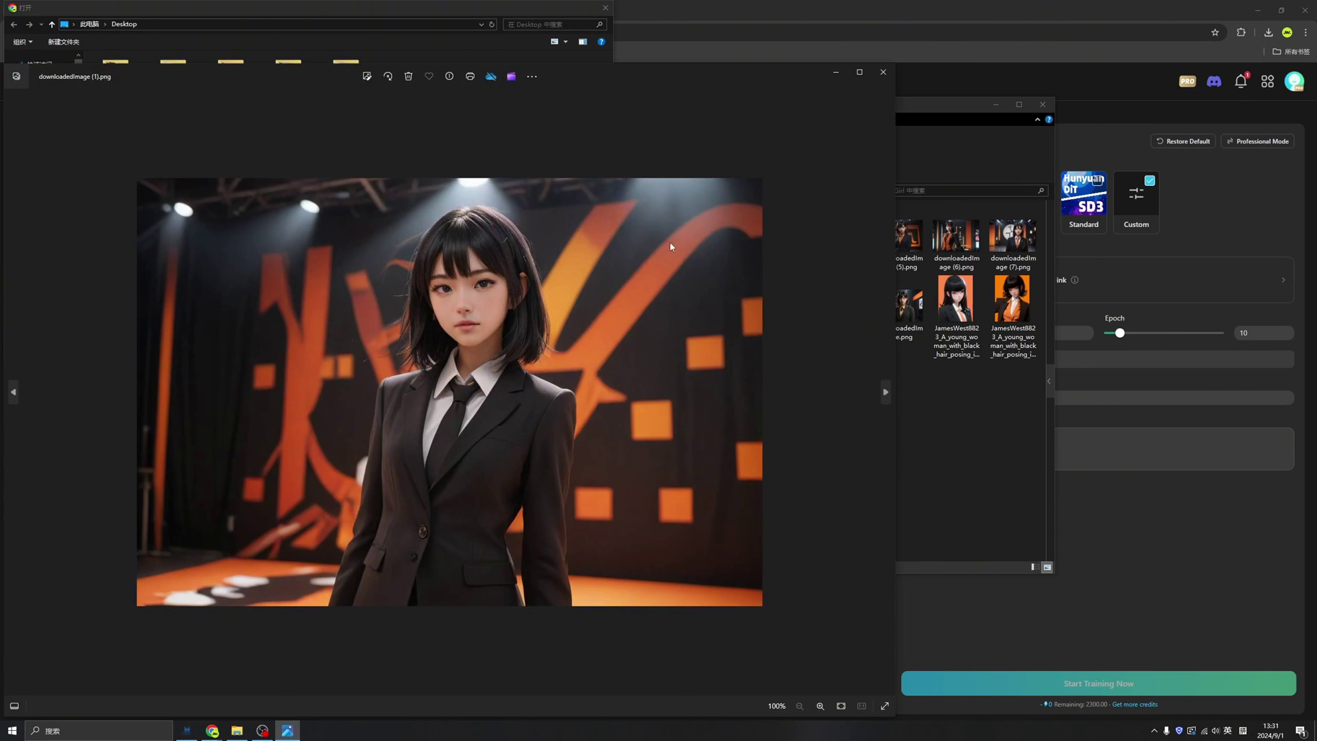
key(alt+F4)
double_click(735, 235)
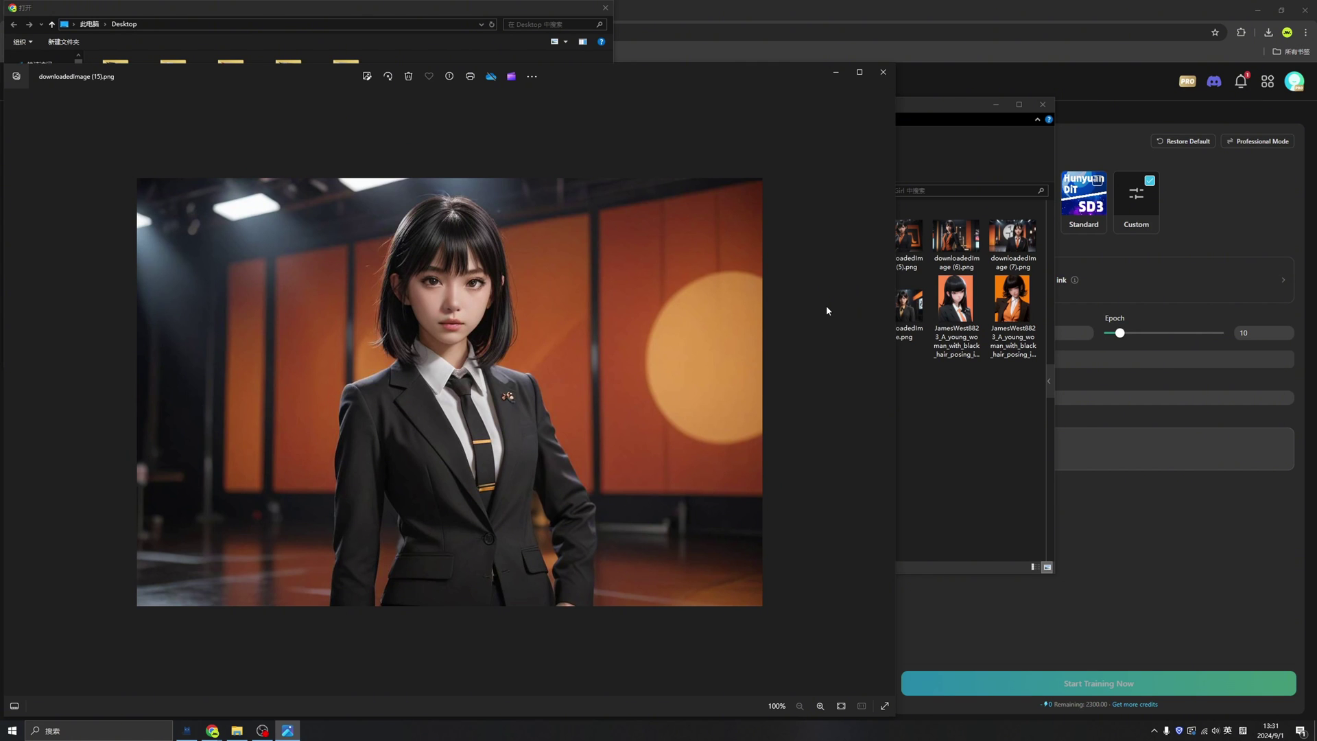
key(alt+F4)
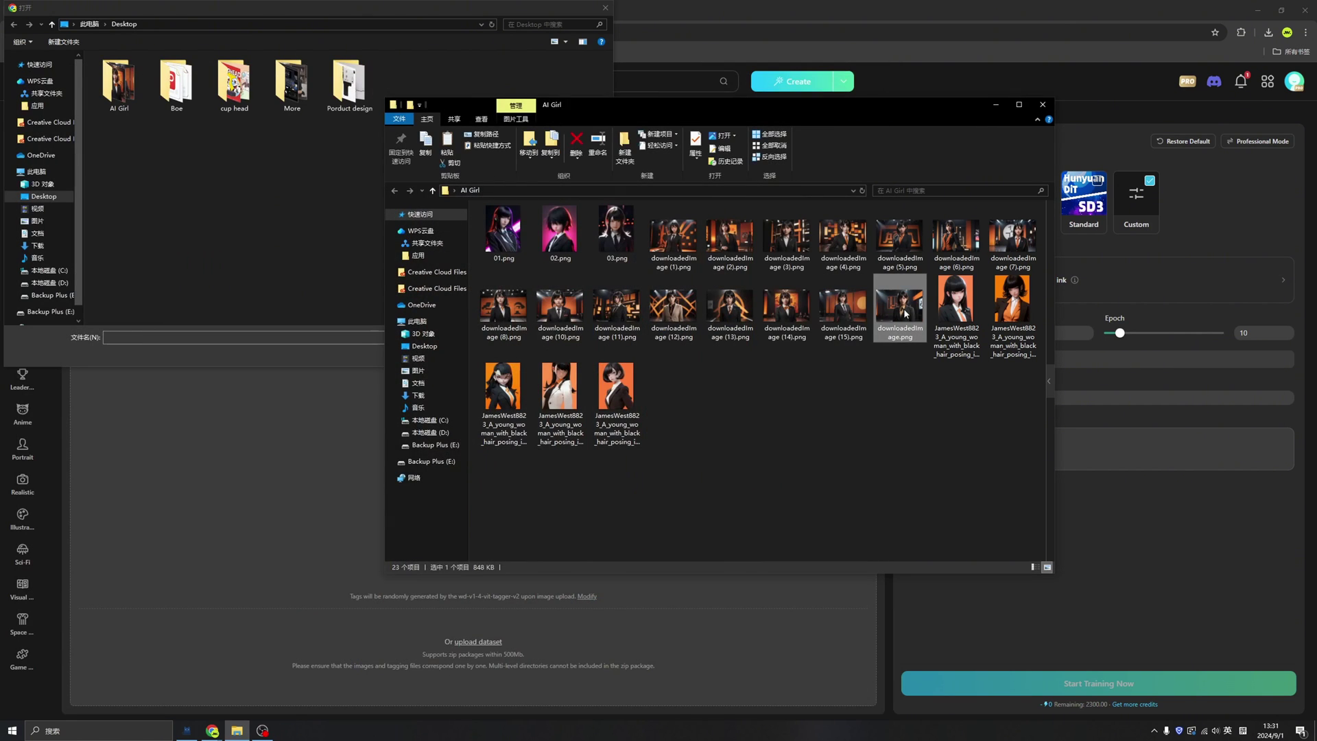
double_click(802, 343)
key(alt+F4)
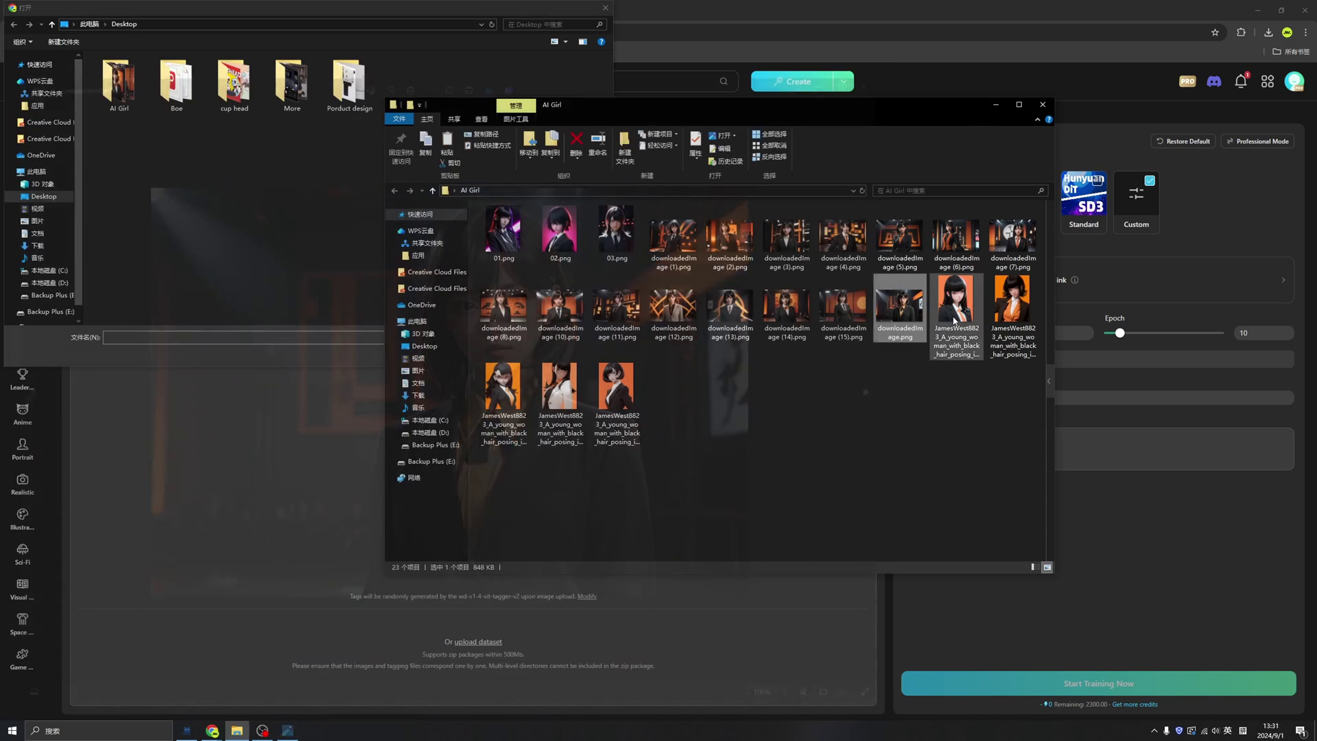
- Preview the remaining anime-girl images, test-select all 23, then return to the upload picker
double_click(714, 367)
key(alt+F4)
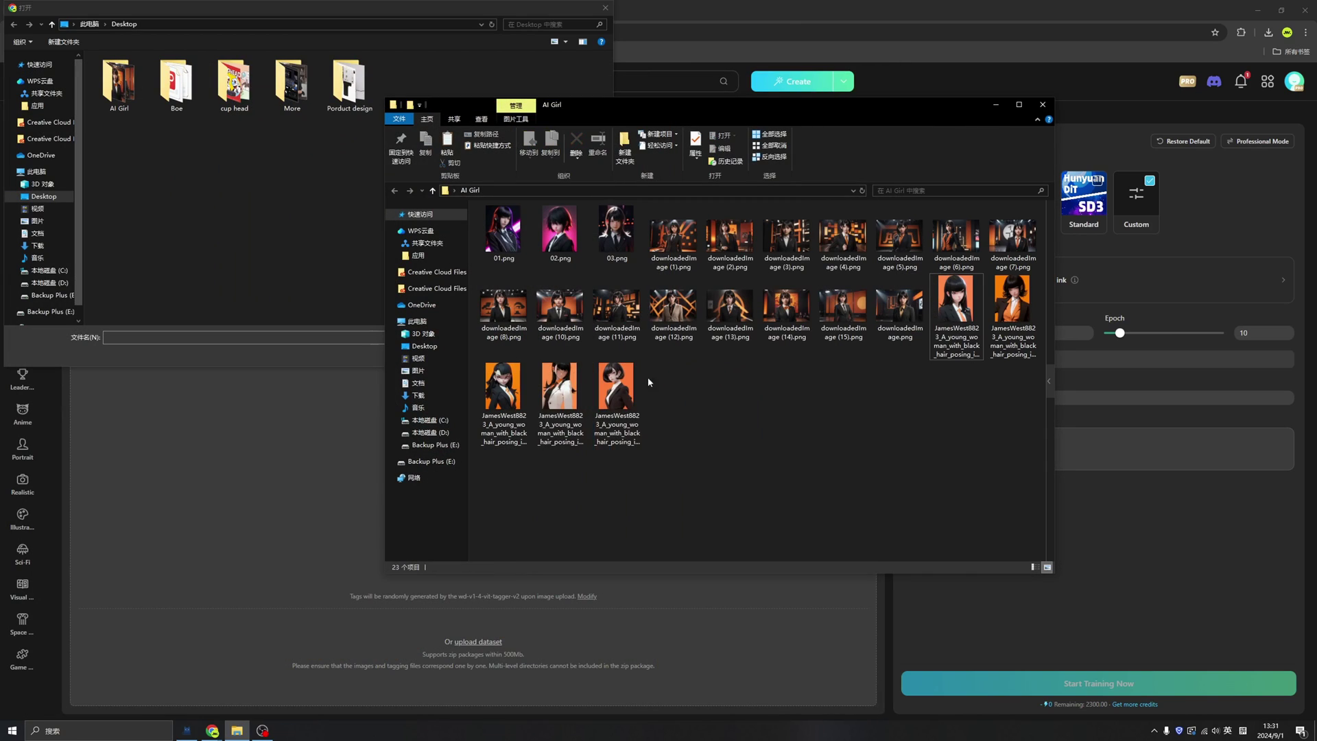
click(638, 388)
key(Return)
key(alt+F4)
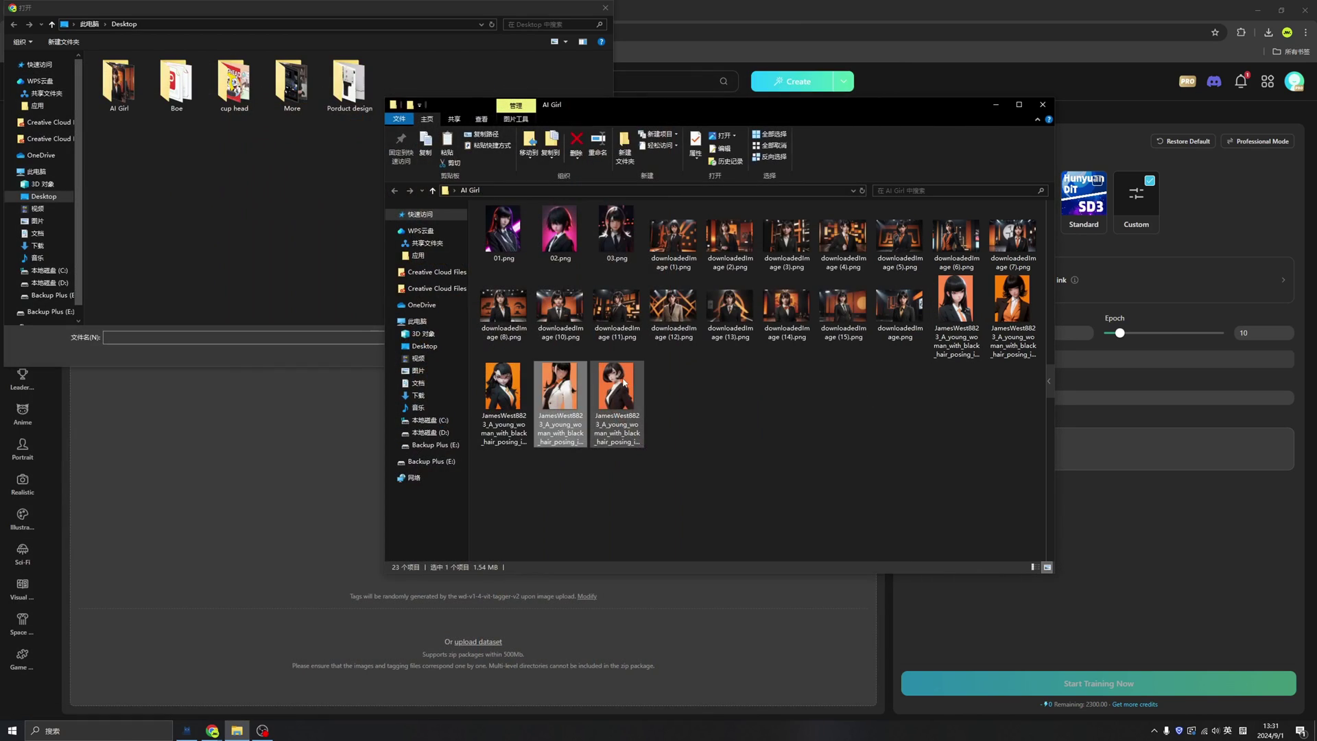
double_click(643, 388)
key(alt+F4)
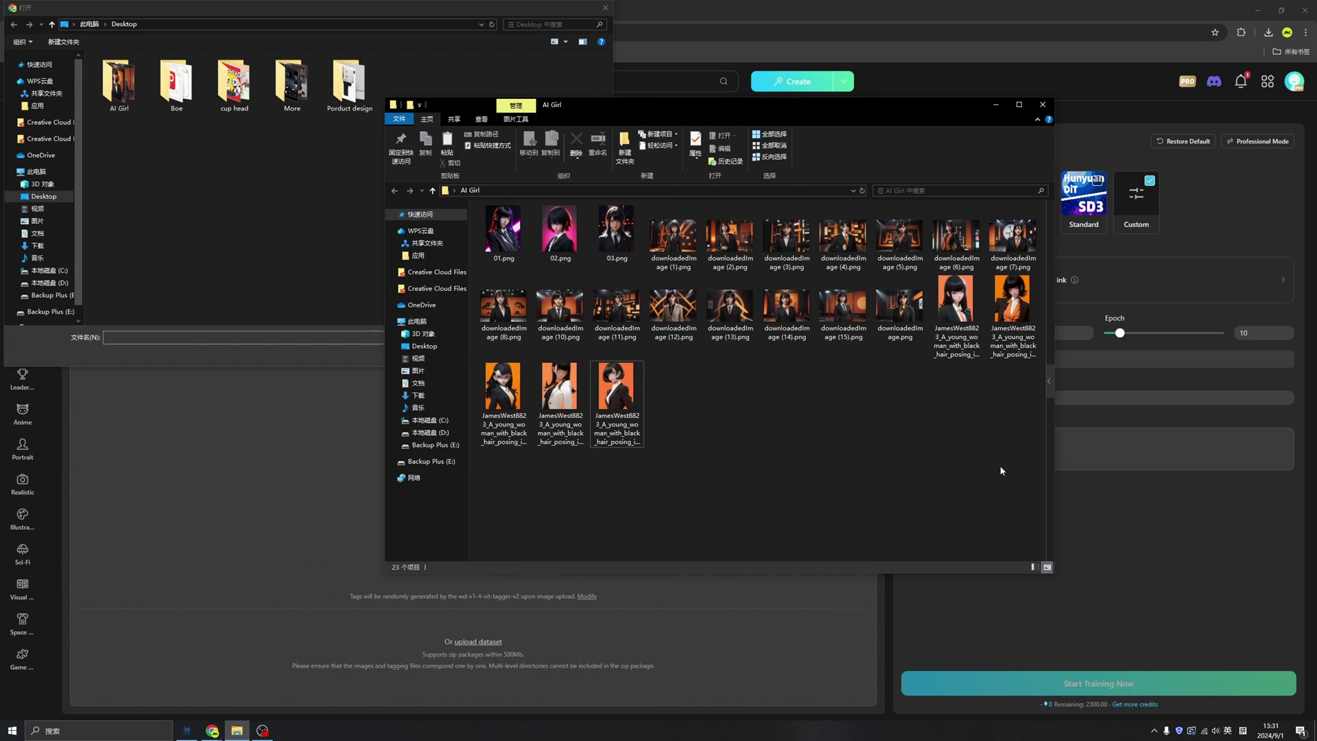
drag(1027, 490, 502, 232)
click(771, 415)
click(333, 231)
- Upload all 23 images from the AI Girl folder, bringing Total Steps to 4600
double_click(119, 82)
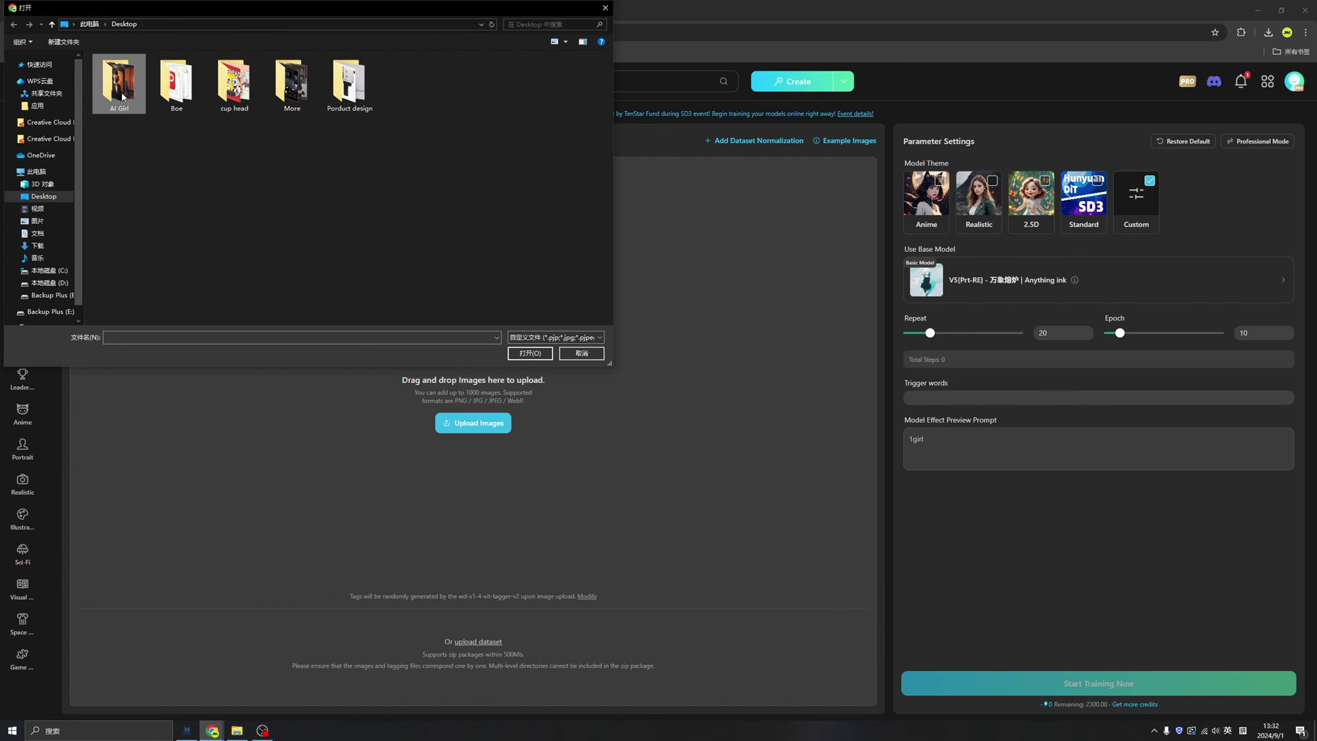
drag(590, 286, 108, 88)
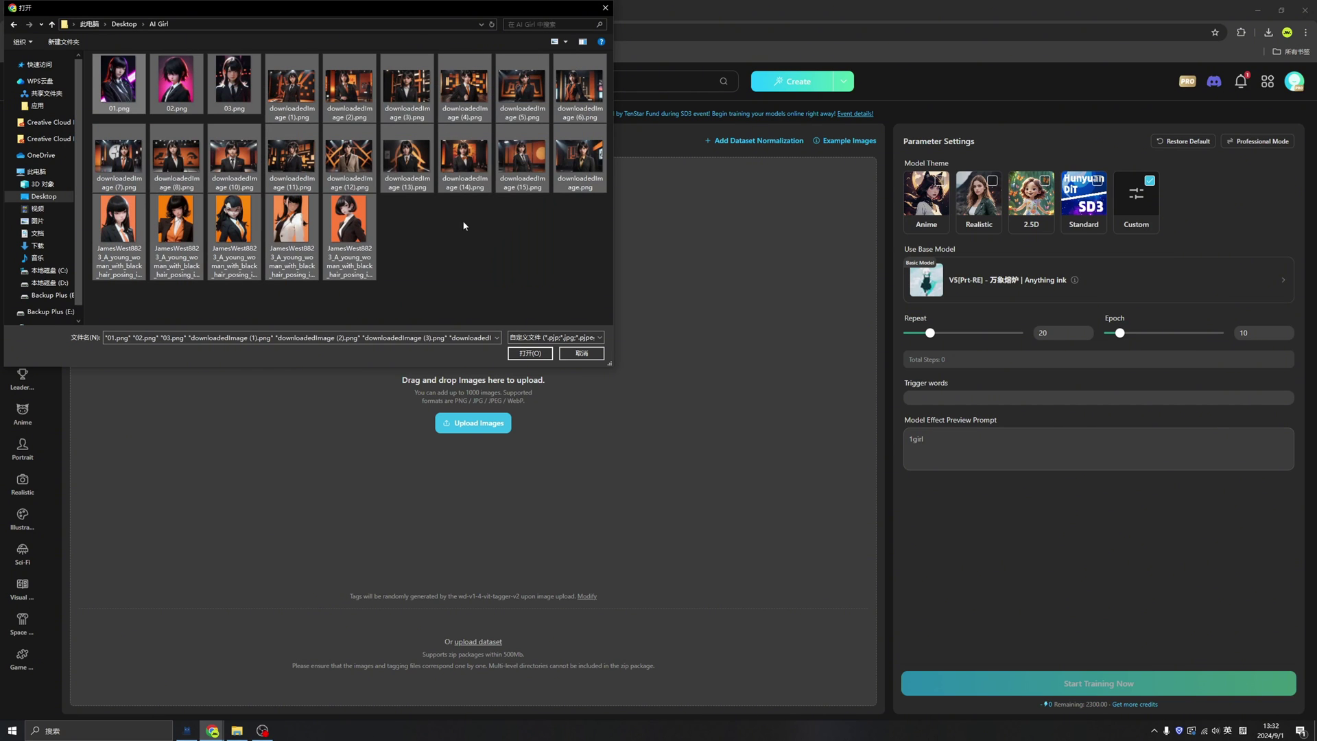
click(529, 353)
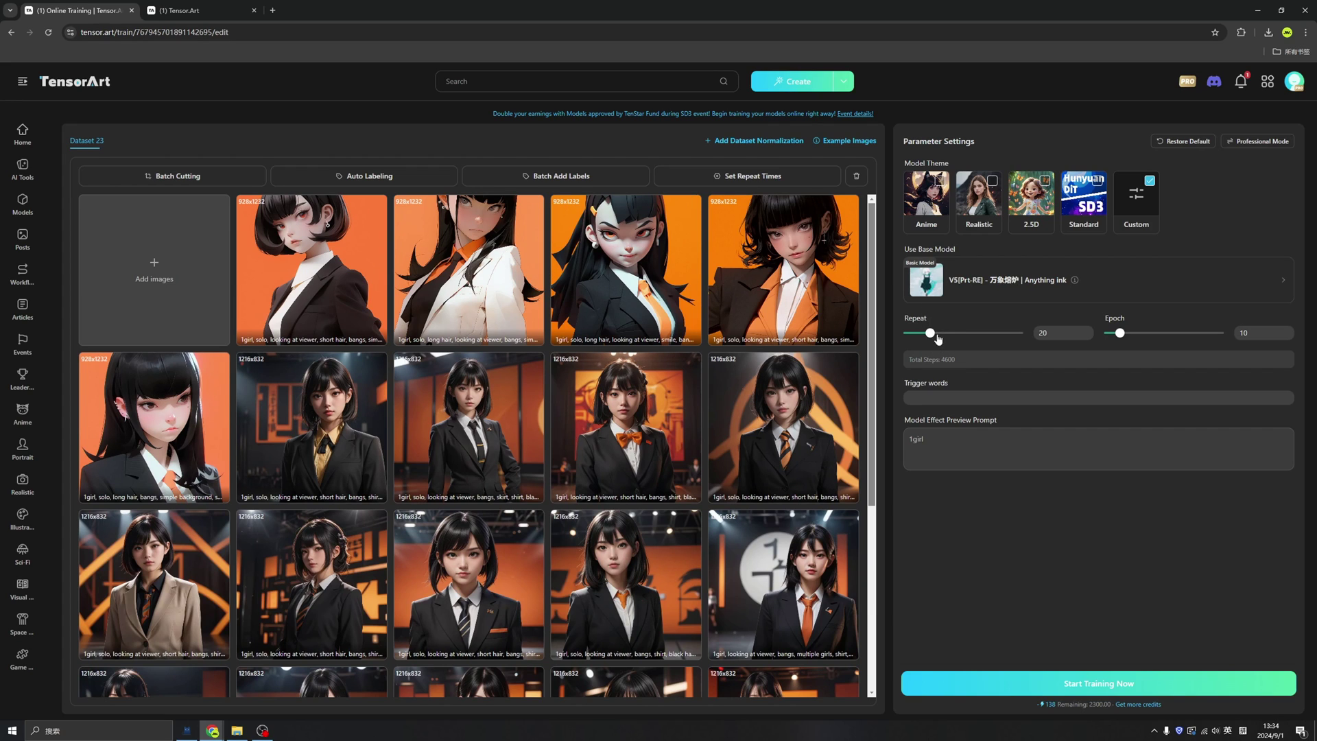
- Change Repeat from 20 to 40 (9200 total steps) and fill in the trigger words field
drag(930, 333, 944, 336)
click(1028, 334)
text(40)
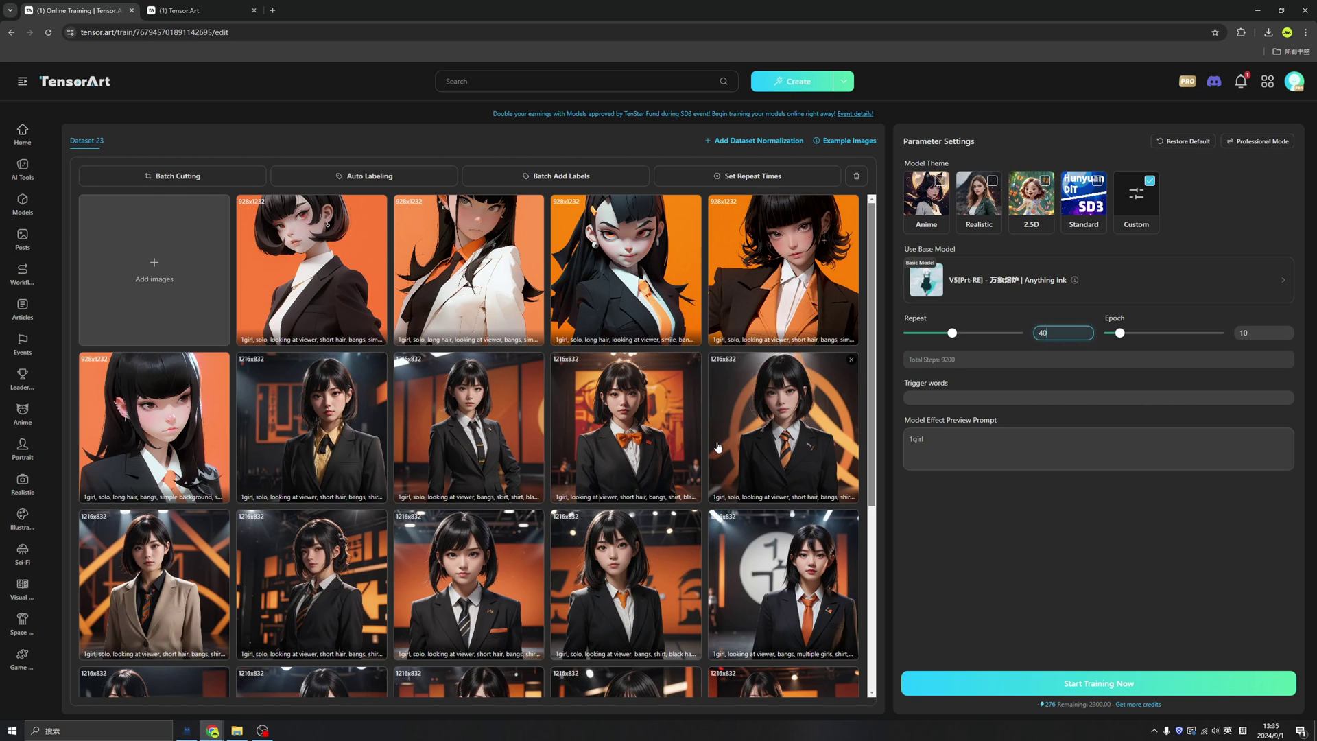
click(930, 397)
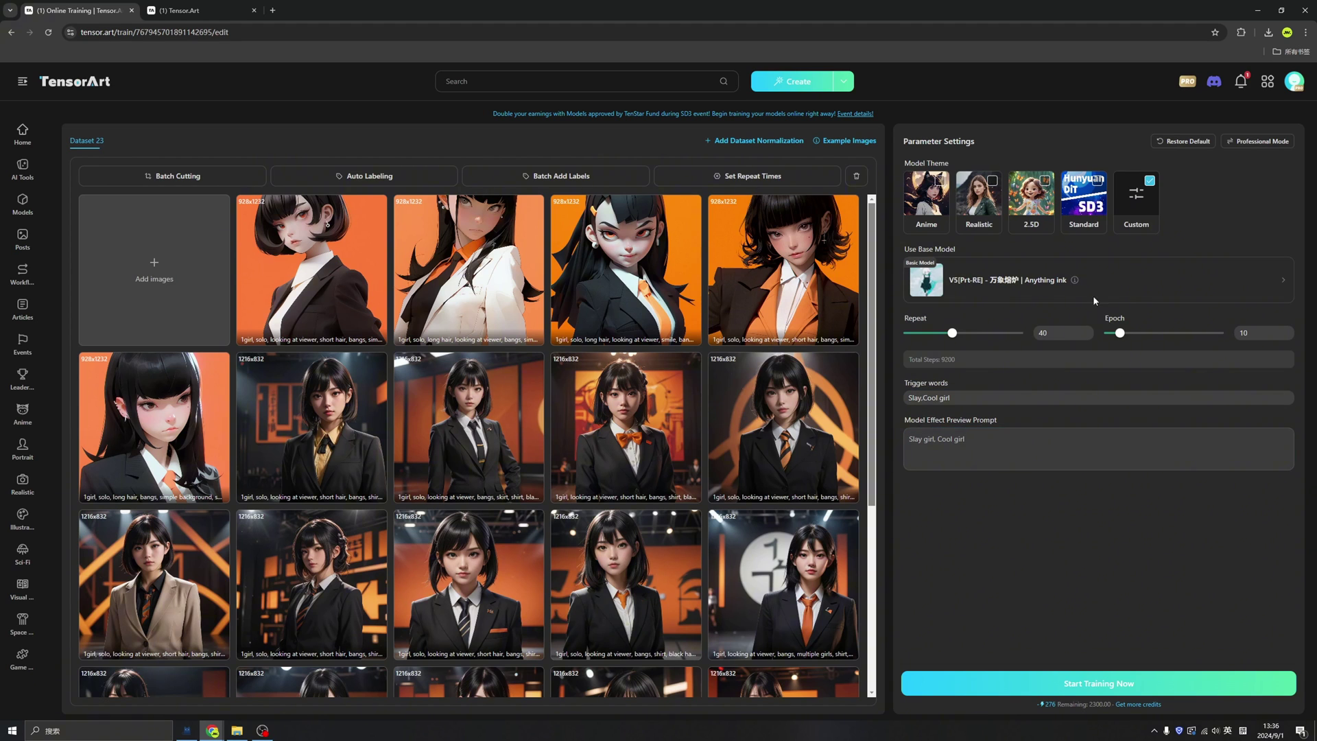
- Choose FLUX.1 with version dev-fp8 as the training base model
click(1109, 276)
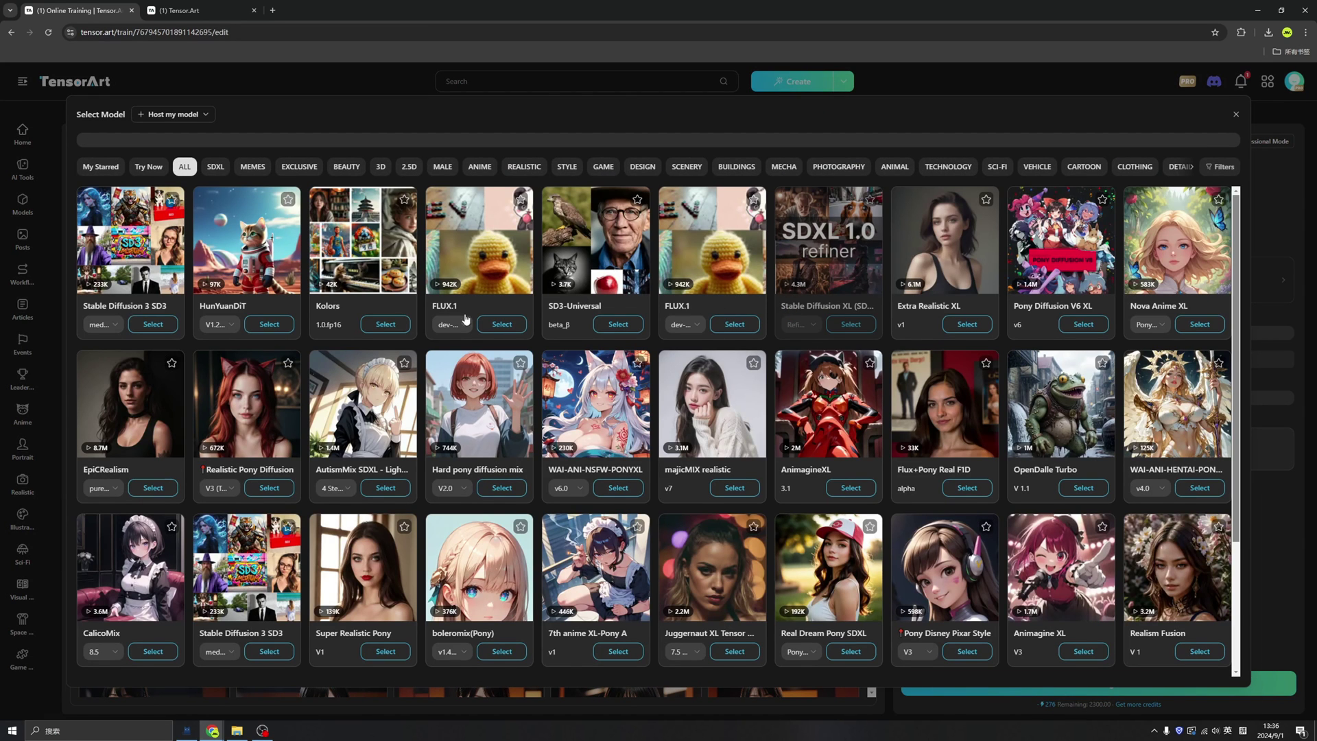
click(458, 326)
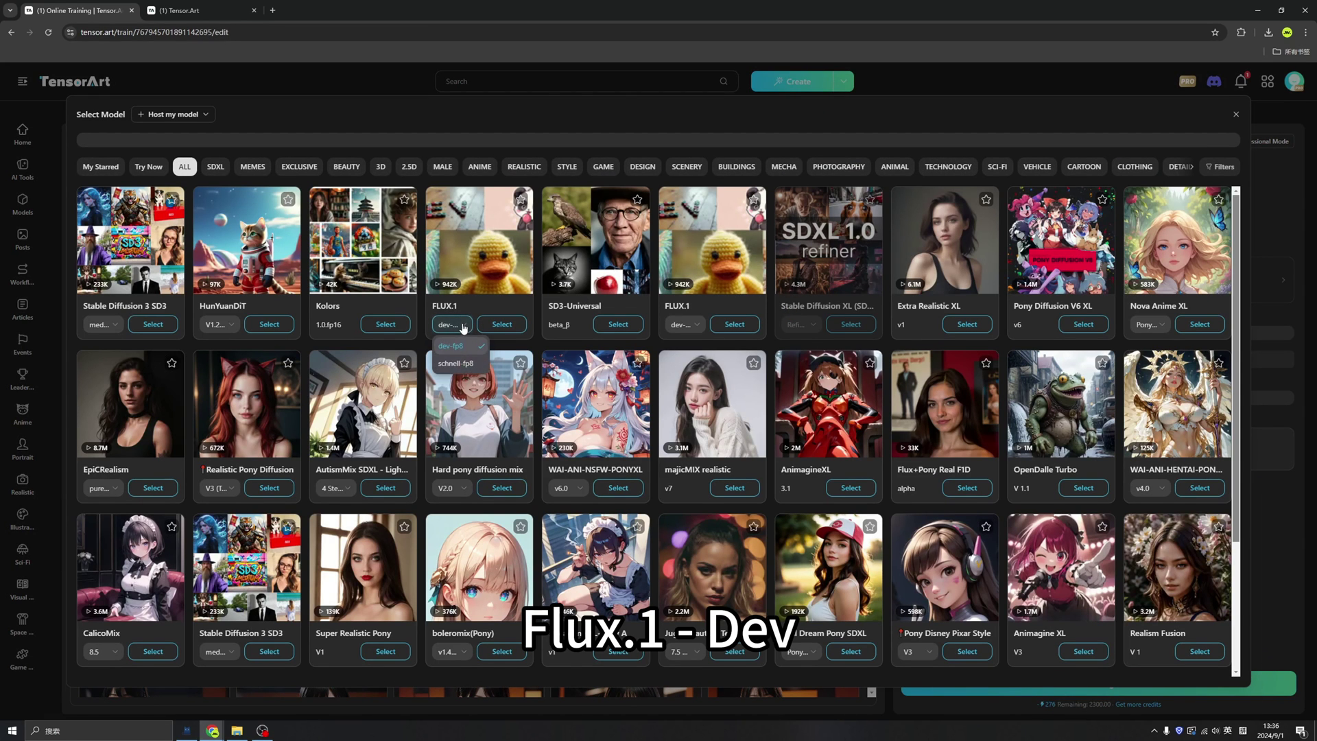
click(450, 346)
click(501, 324)
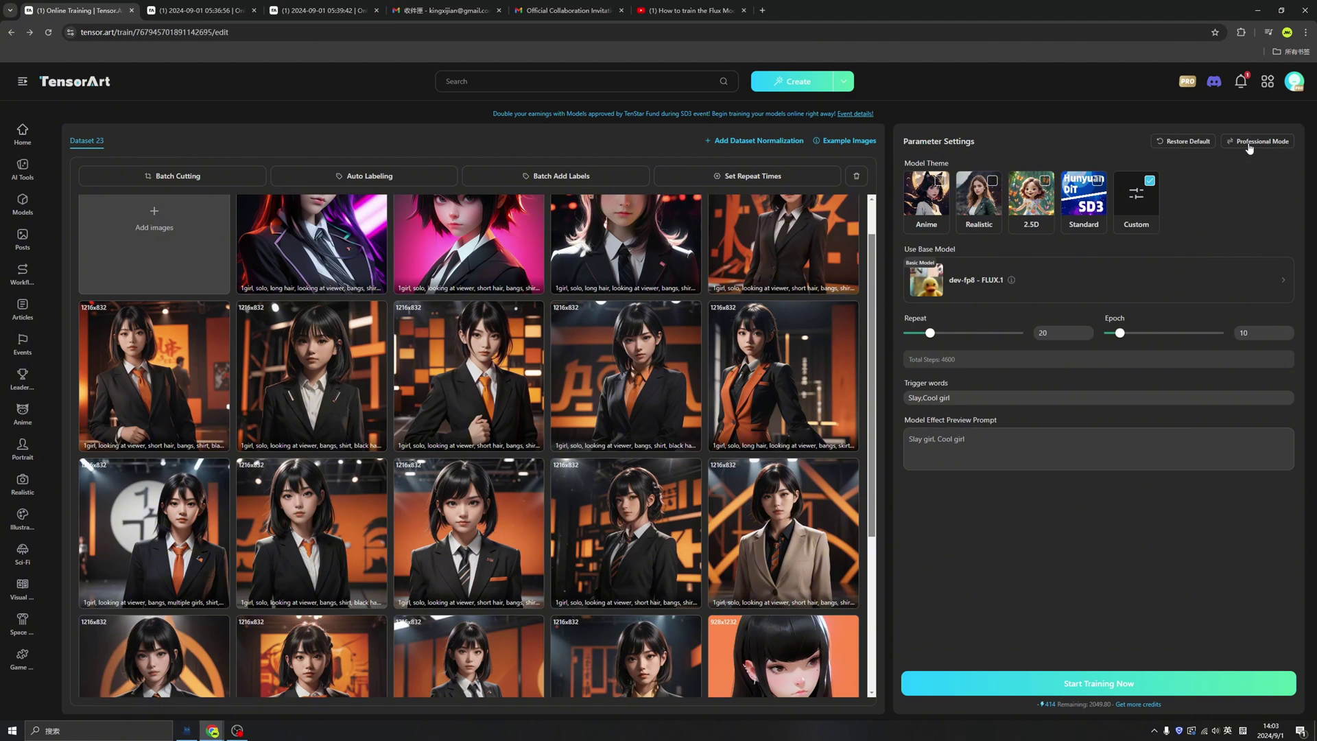
- Switch to Professional Mode and set the LR Scheduler to cosine_with_restarts
click(1253, 145)
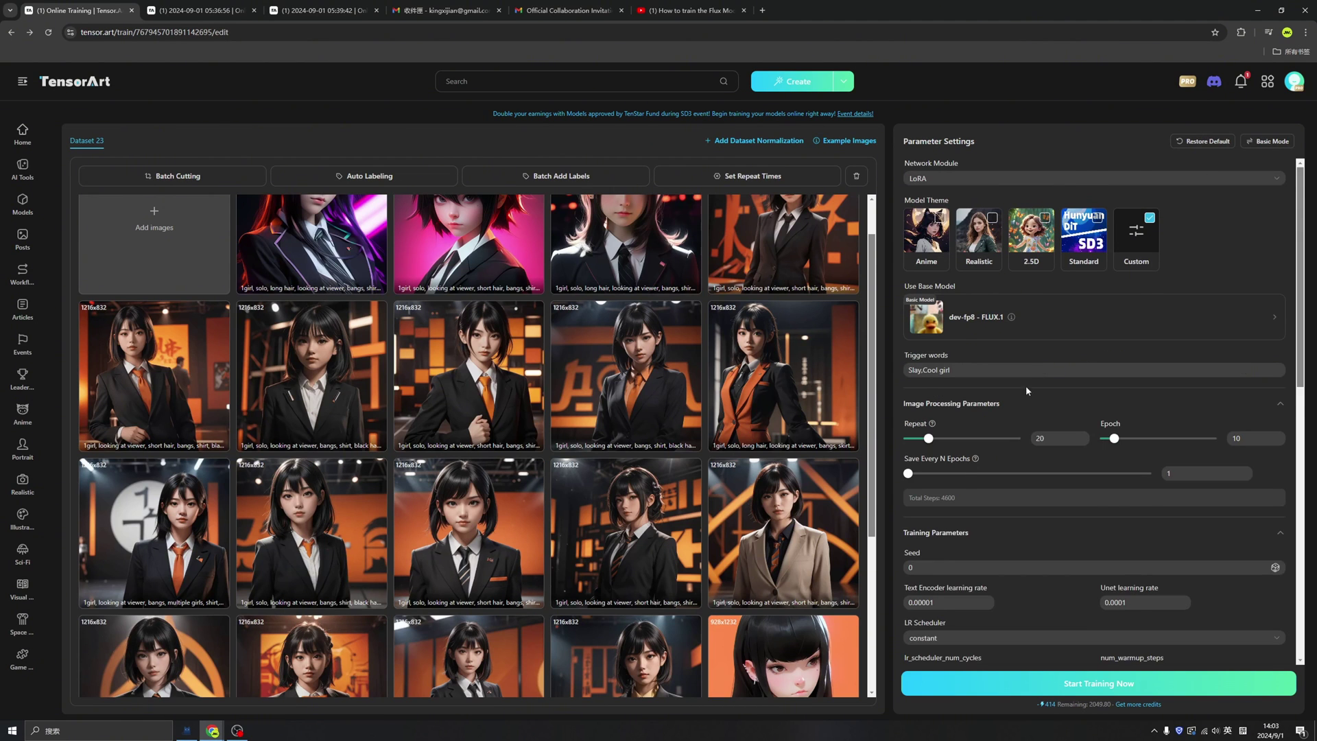
scroll(1026, 386, down, 1)
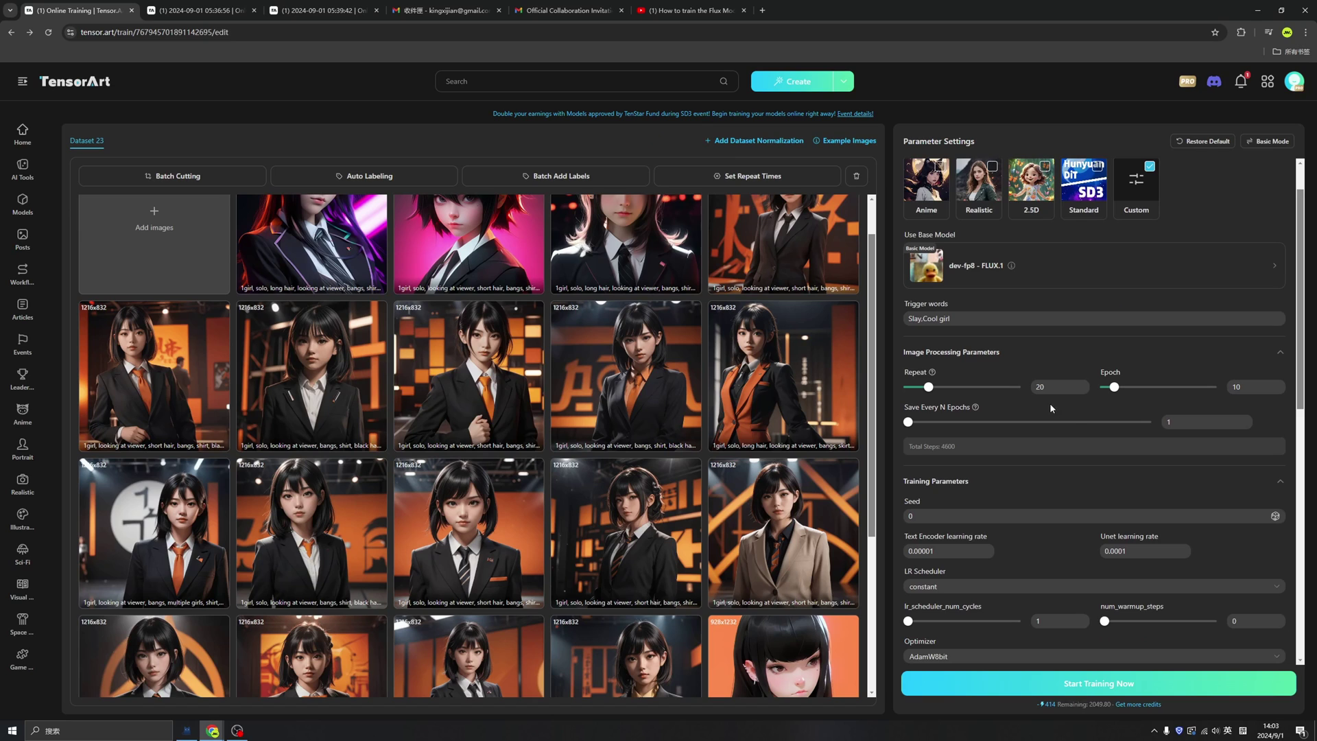
scroll(1049, 408, down, 4)
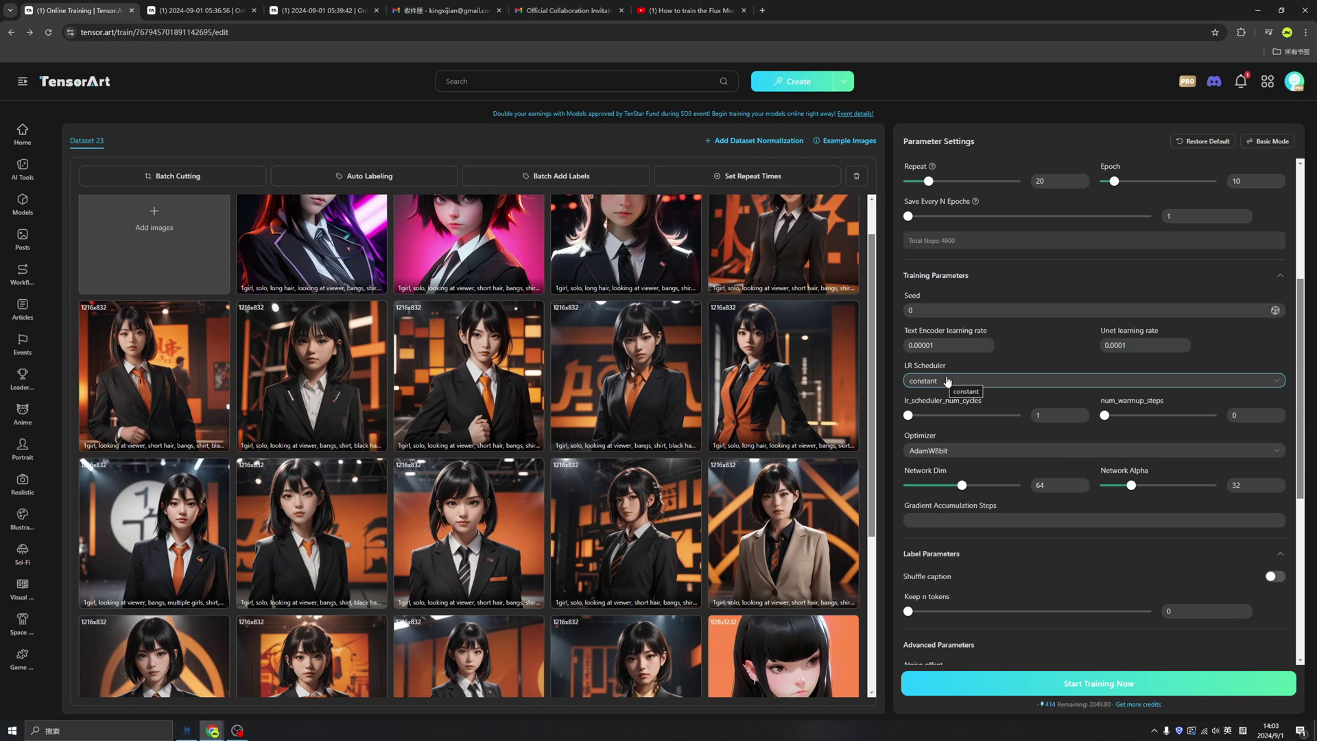
click(946, 382)
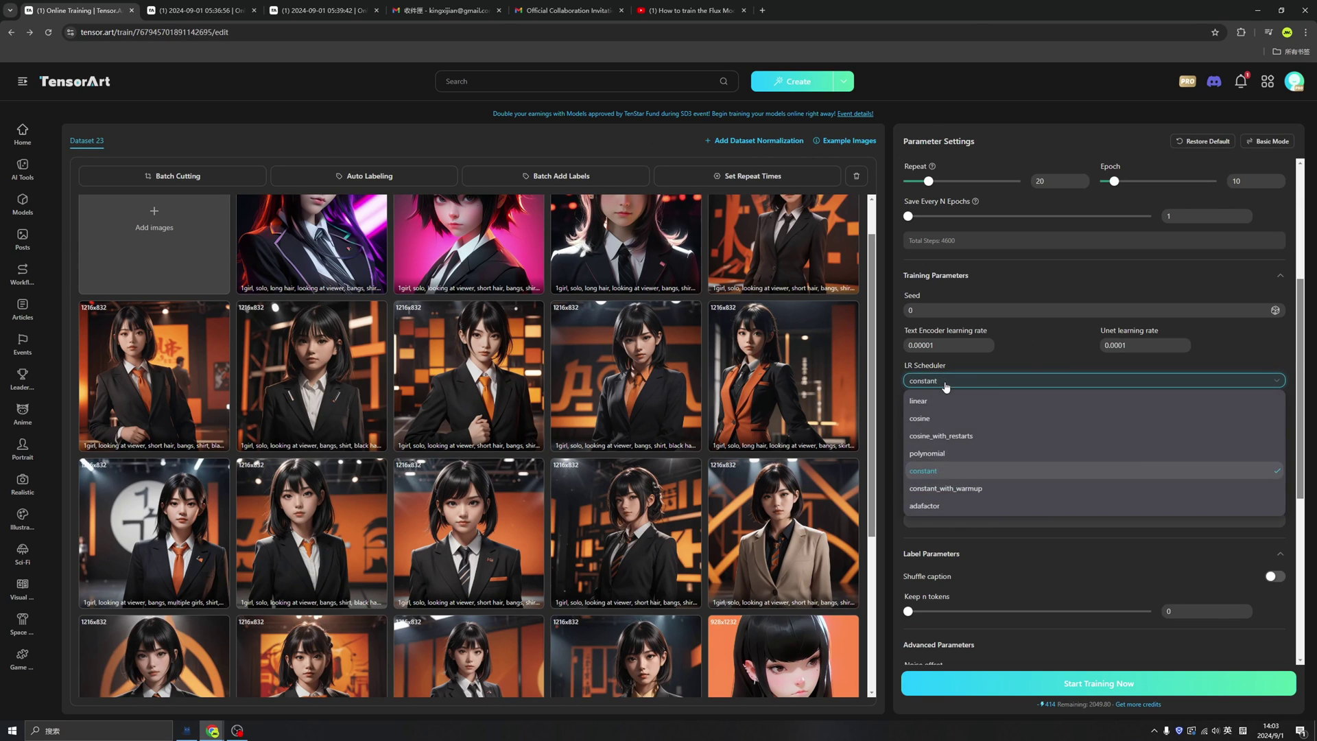
click(958, 437)
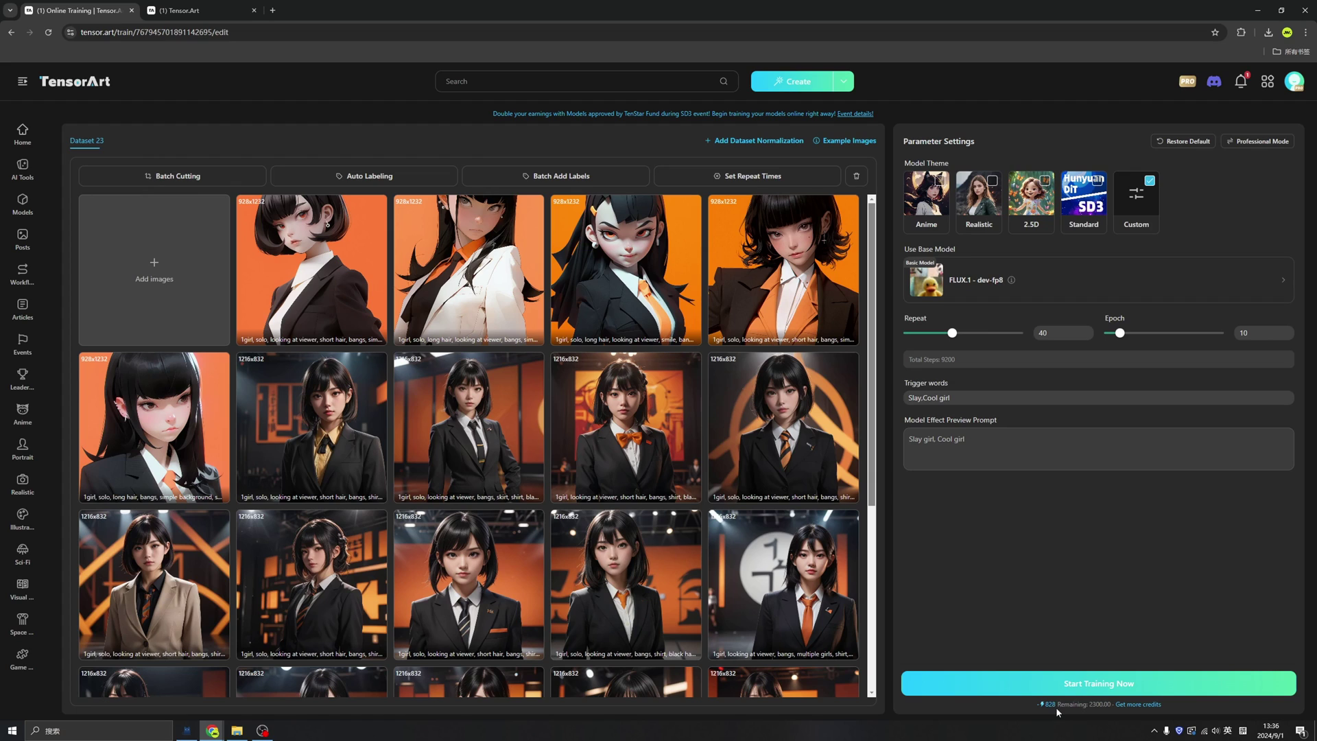
- Start the training and view Epoch 9's sample images full size
click(1089, 686)
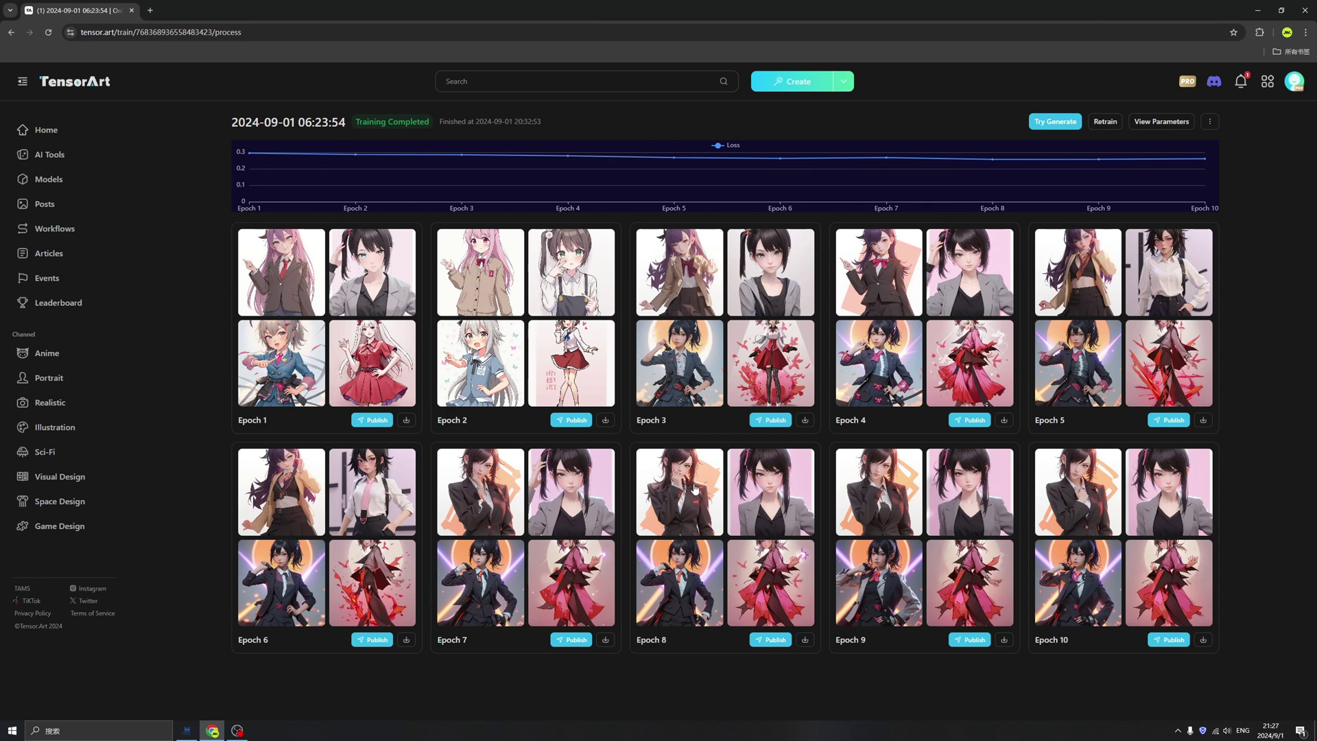
click(889, 492)
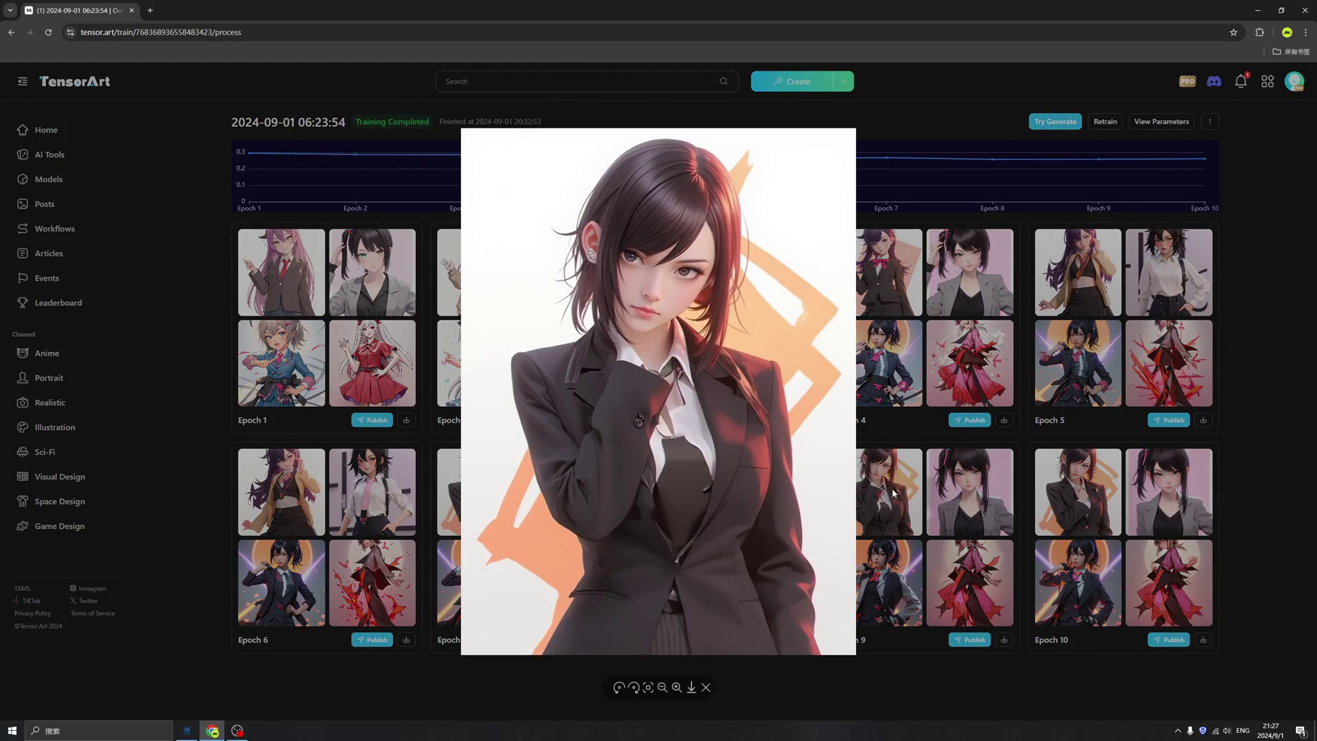
click(959, 492)
click(959, 492)
click(896, 550)
click(891, 561)
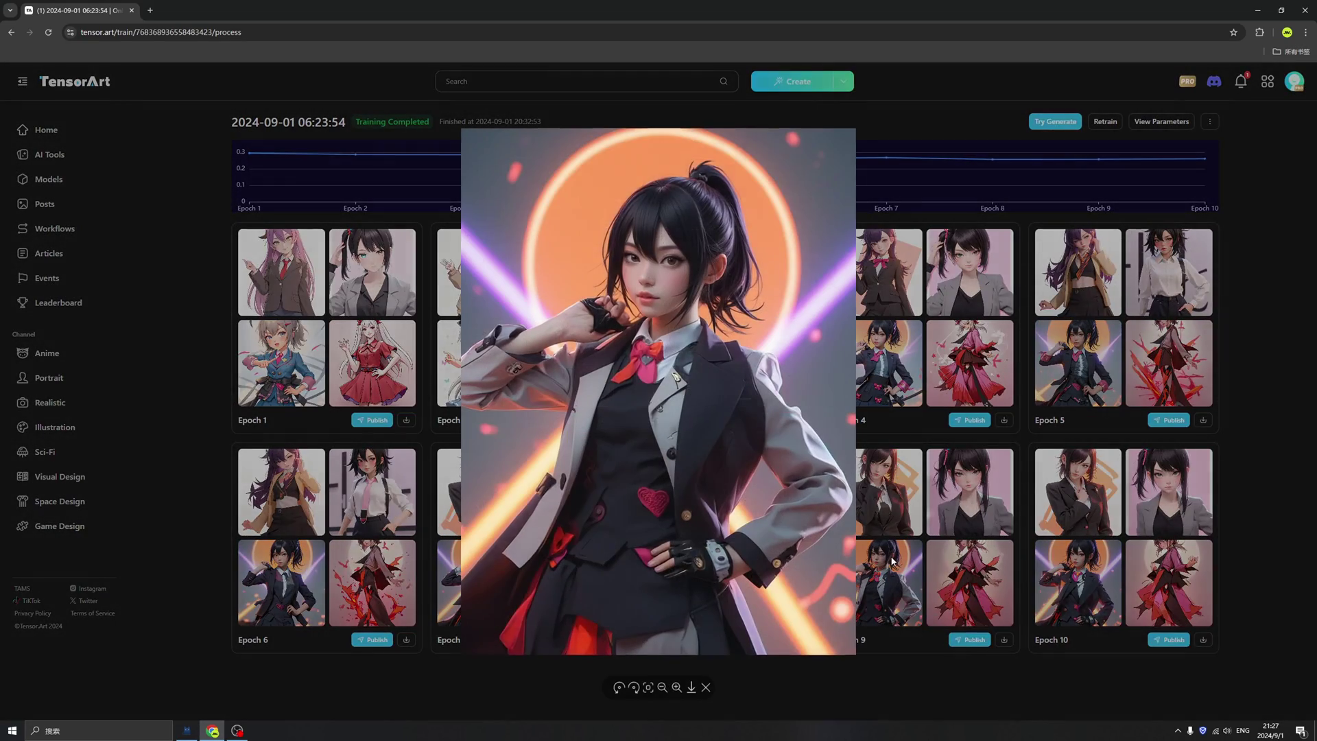
click(936, 583)
click(936, 583)
click(918, 617)
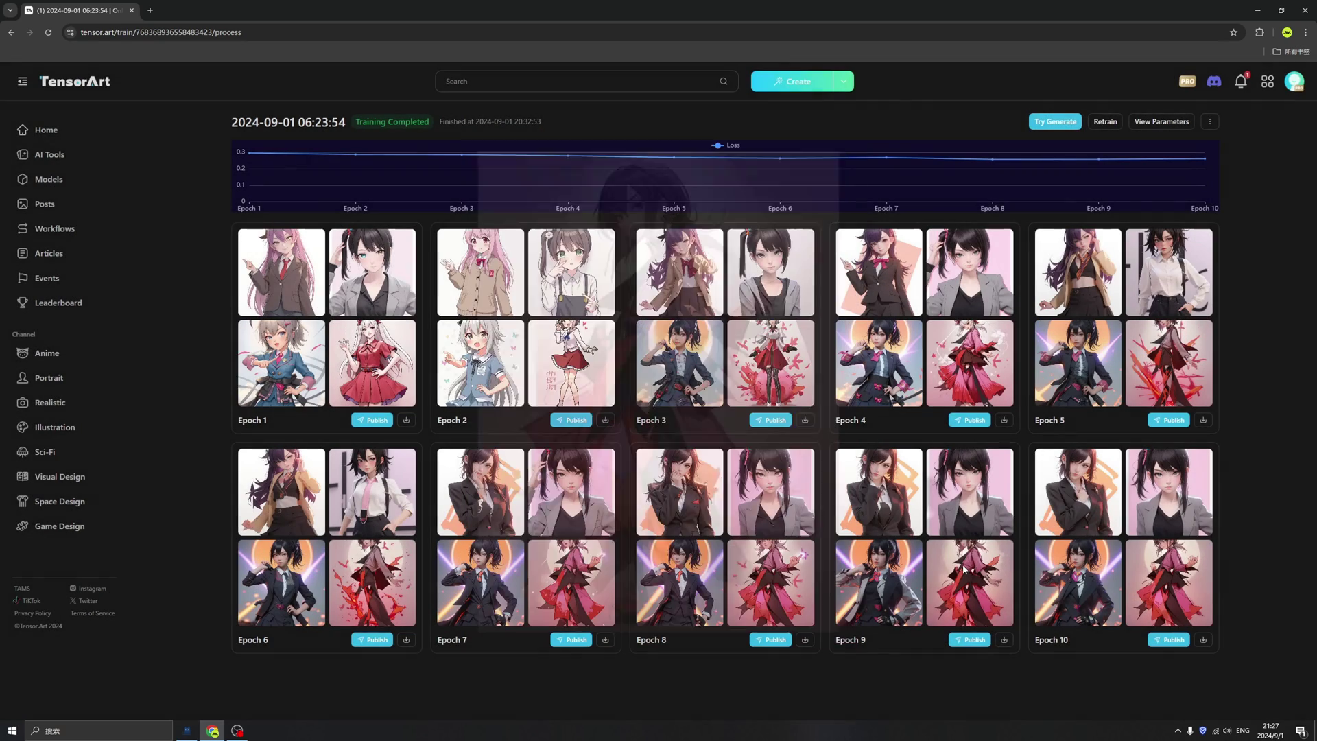
- Compare Epoch 3's purple-hair and orange-circle samples against Epoch 9's orange-circle sample
click(696, 281)
click(397, 311)
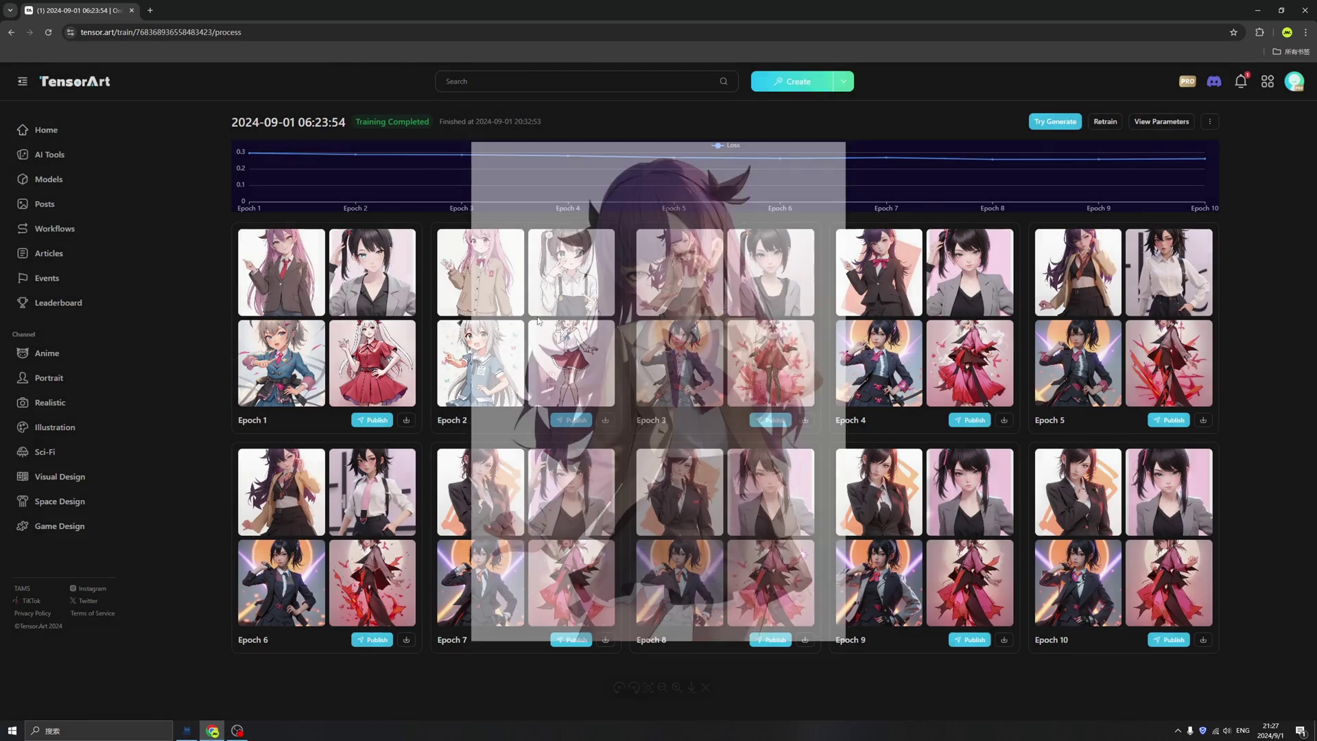
click(683, 358)
click(435, 348)
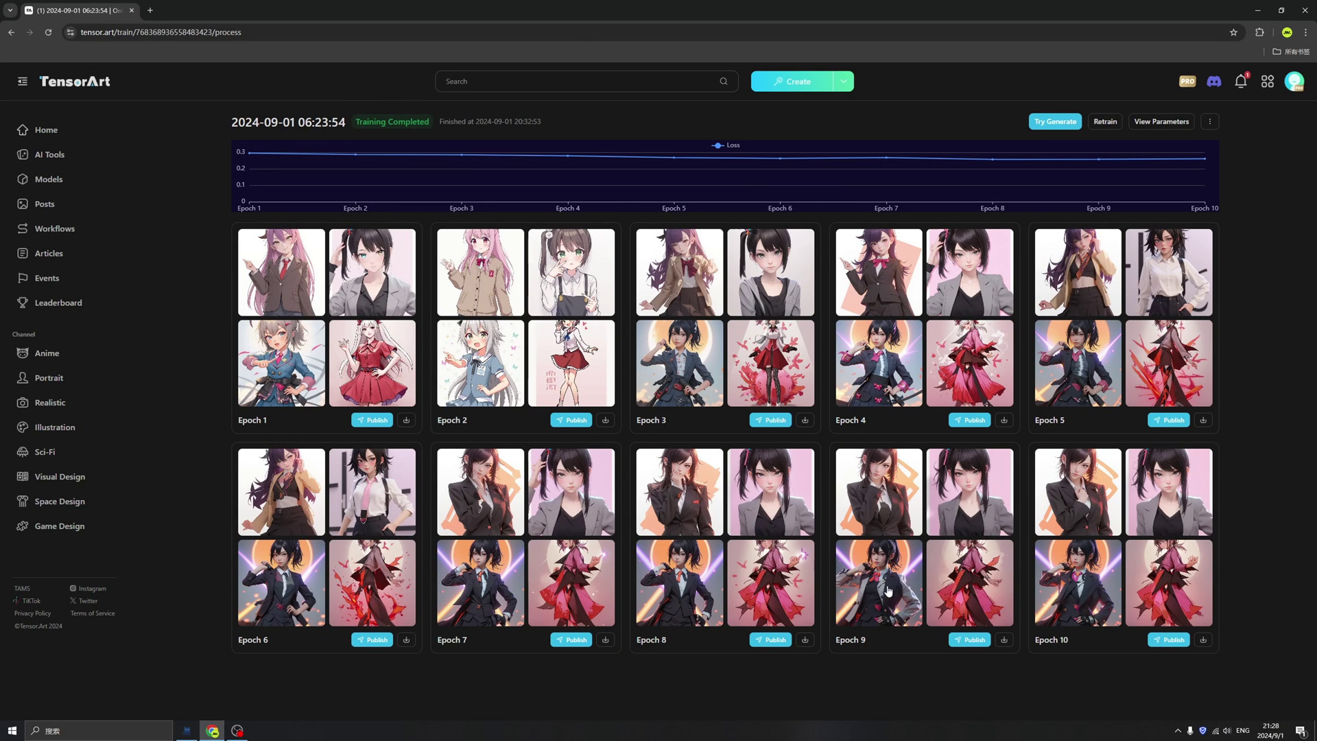
click(894, 607)
click(920, 664)
- Publish Epoch 9 into a new project named Slay Girl in the Anime channel
click(959, 638)
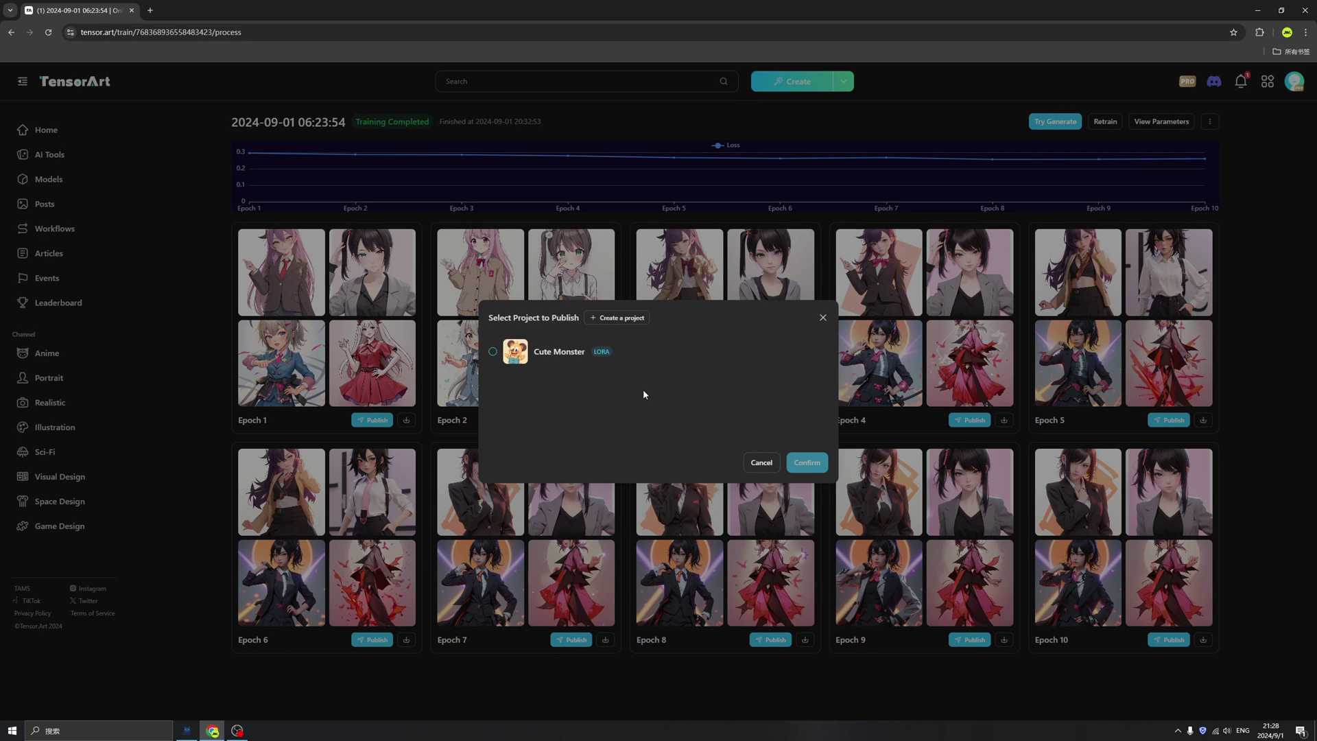
click(626, 352)
click(626, 322)
click(561, 393)
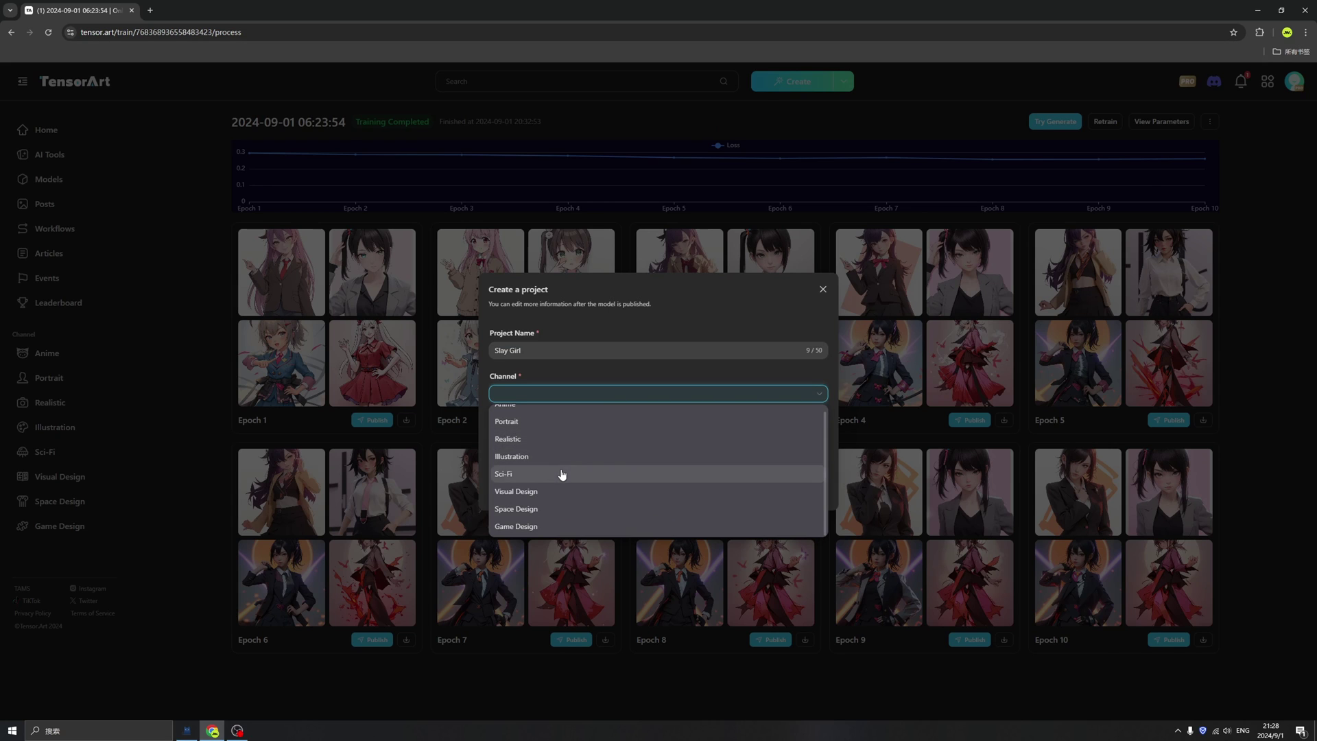
click(549, 450)
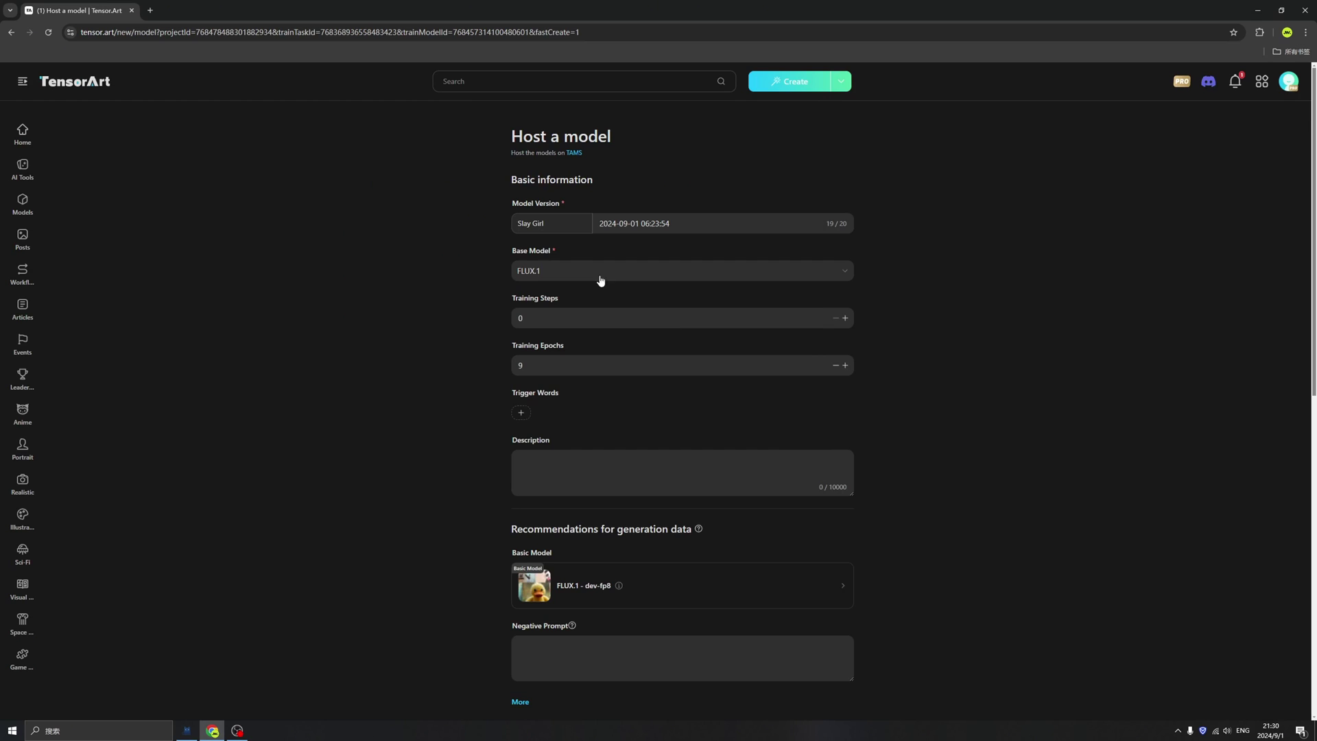
- Set Model Version to 1.0, paste 'Slay Girl' as the description, and publish
triple_click(620, 223)
text(1)
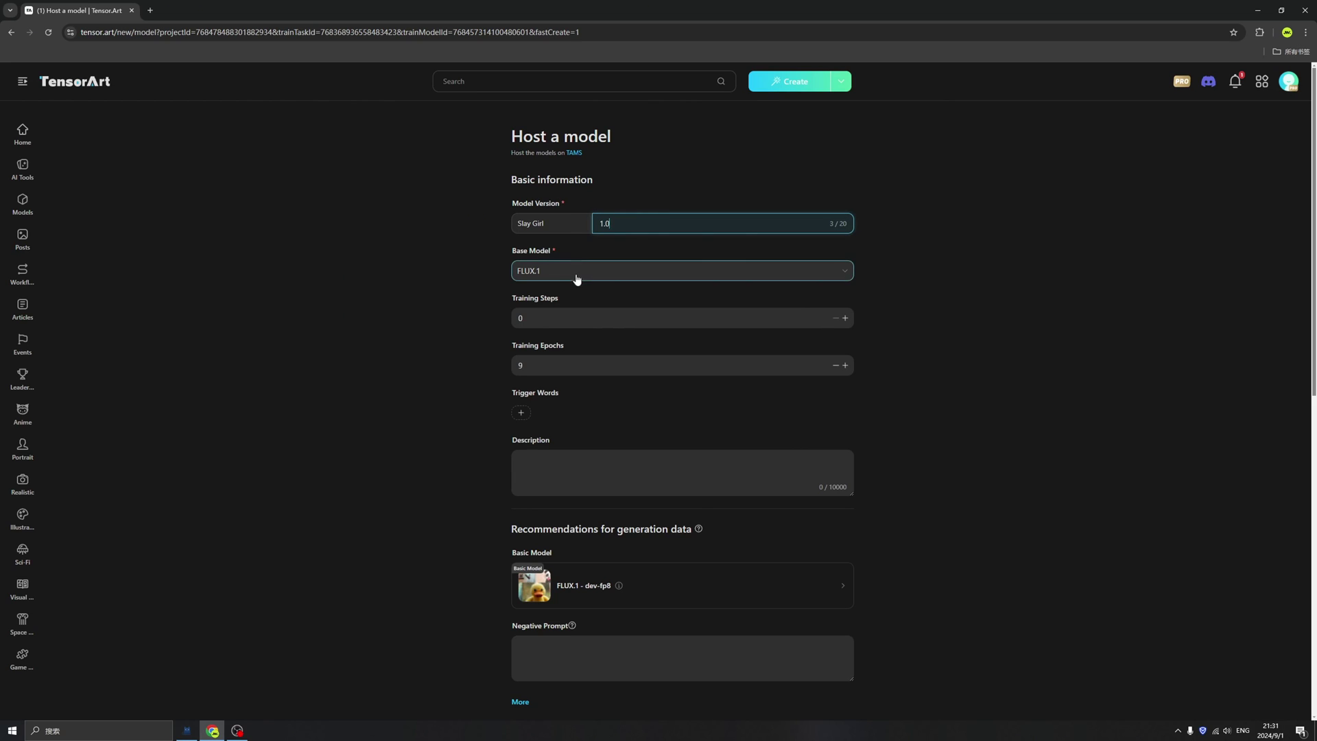
click(515, 332)
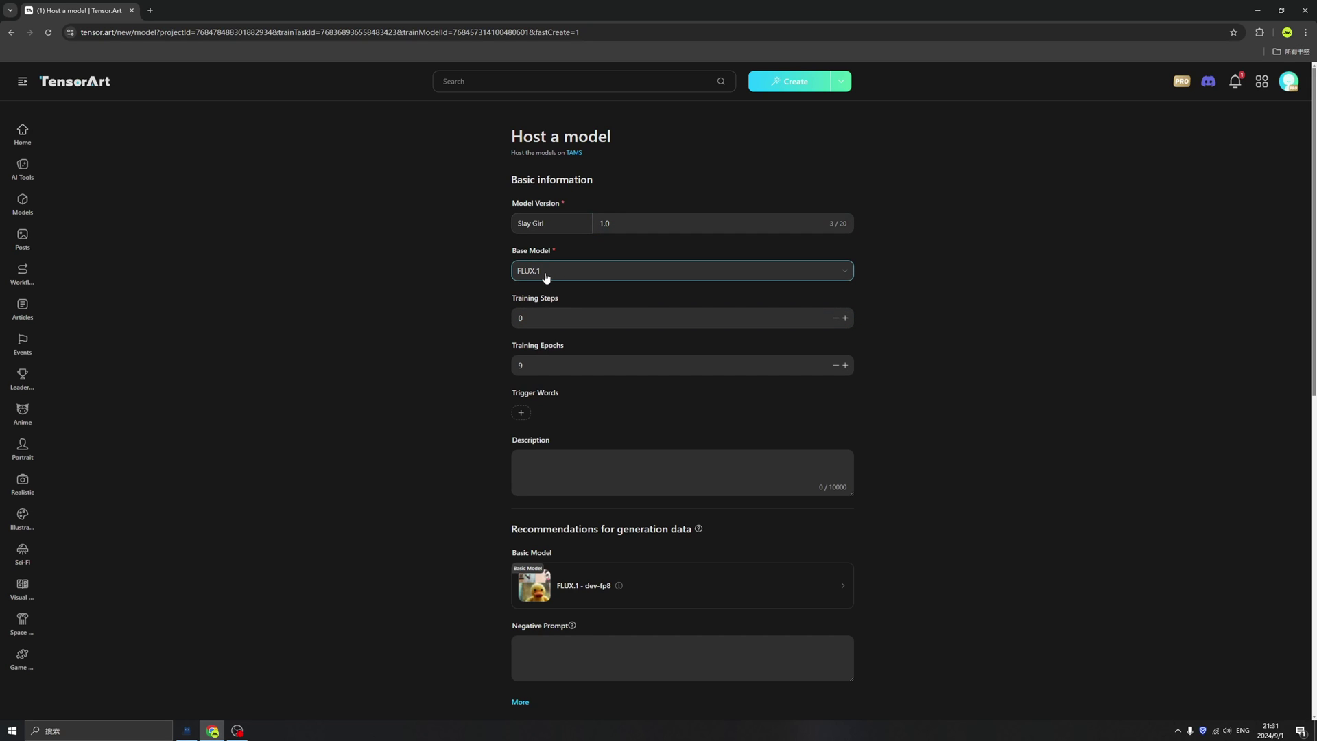
click(571, 469)
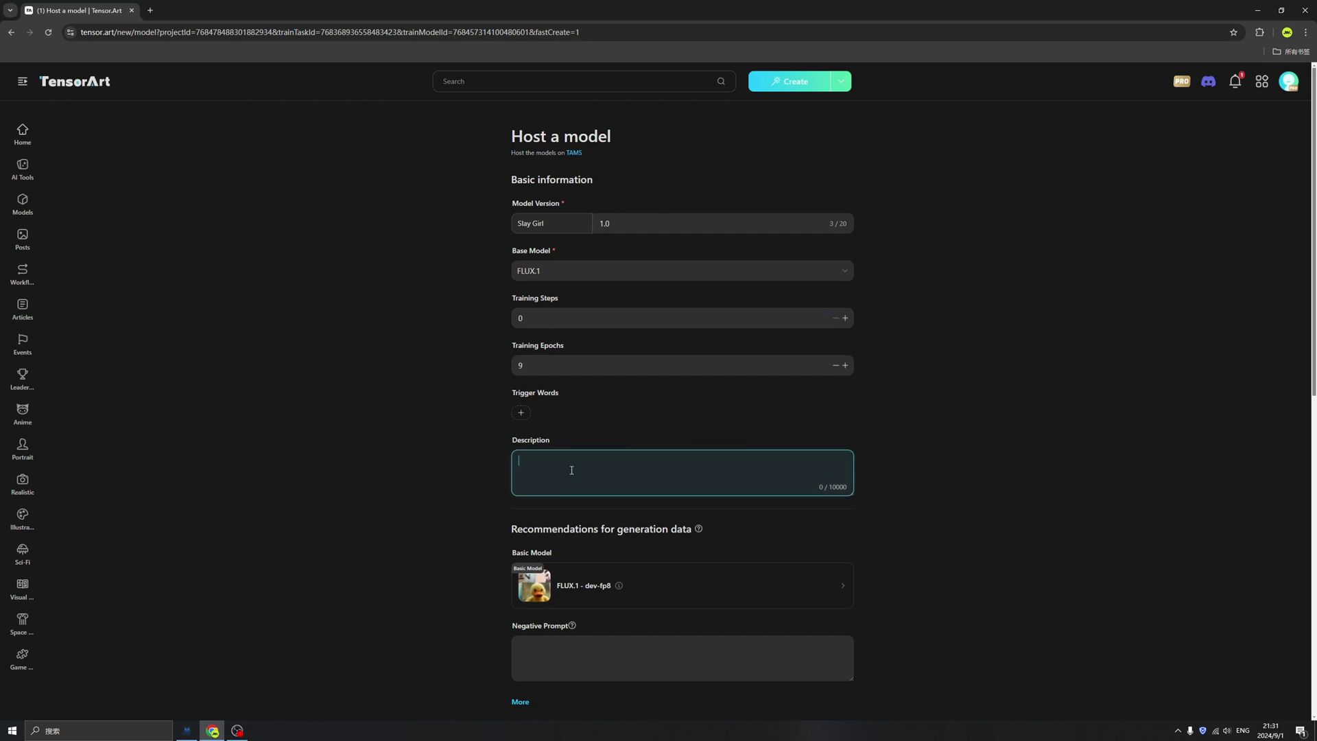
text(Slay Girl)
scroll(616, 487, down, 10)
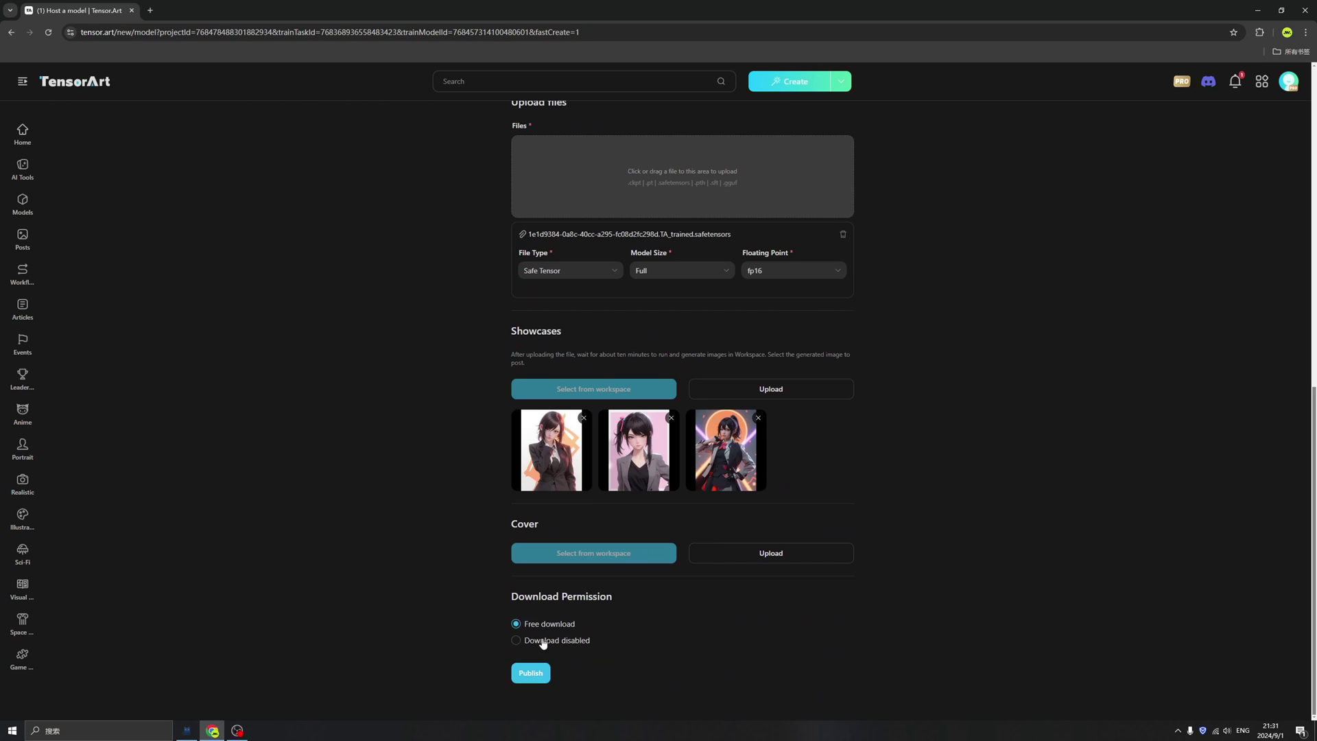
click(536, 676)
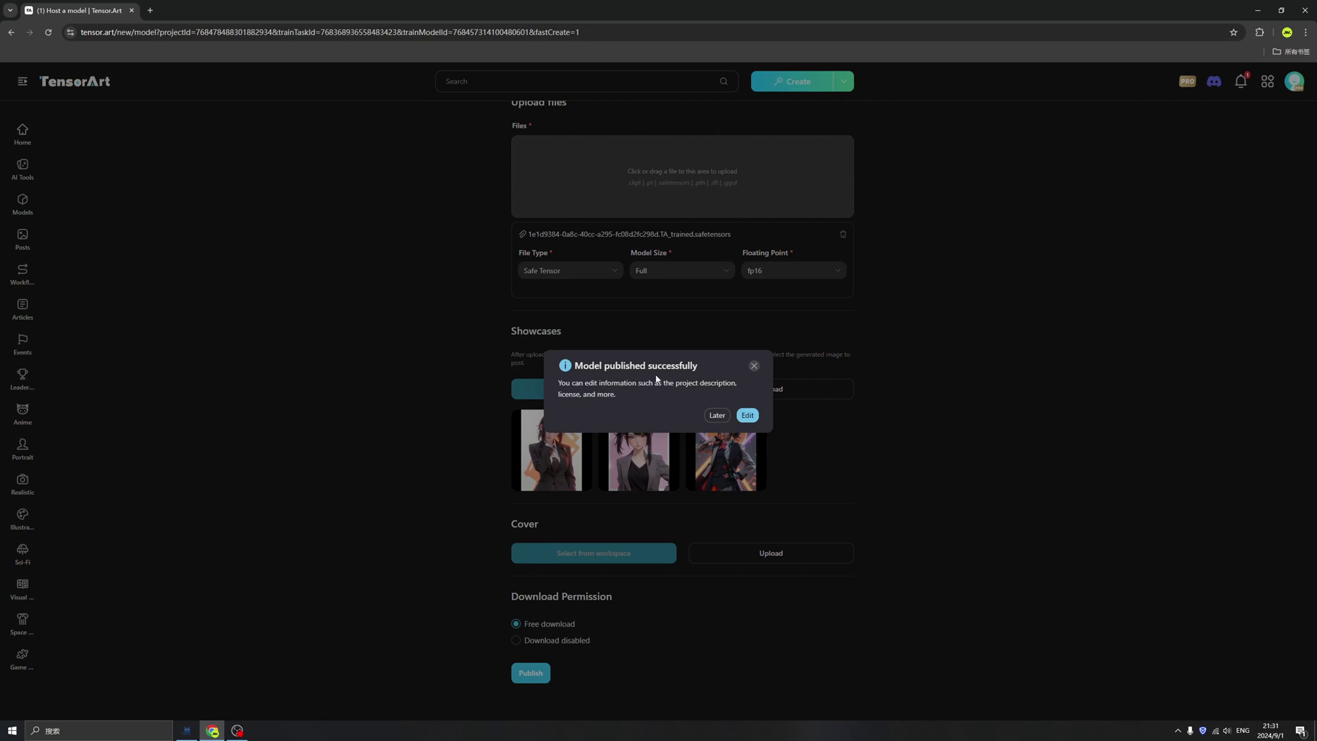
- Give the project the description 'Slay Girl', enable Sell generated images, and update it
click(746, 416)
scroll(601, 399, down, 3)
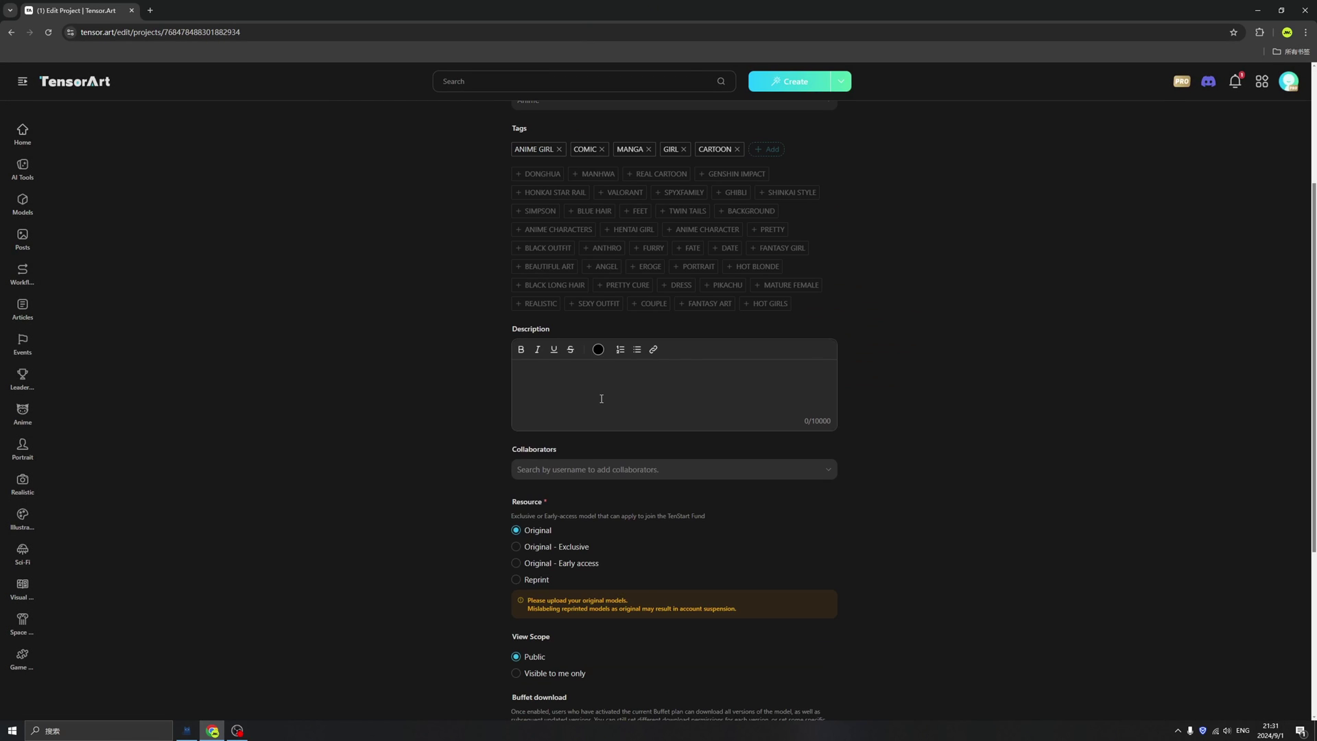
text(Slay Girl)
scroll(651, 514, down, 3)
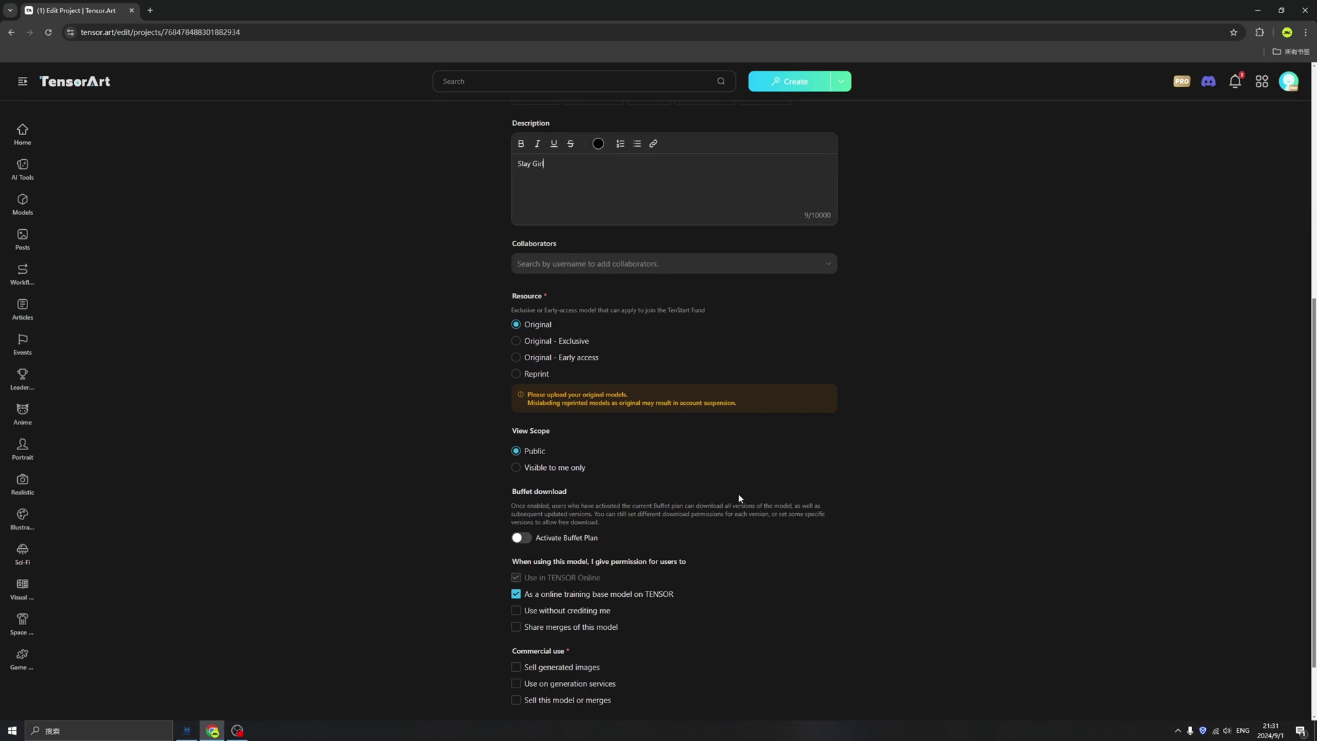
scroll(569, 488, down, 1)
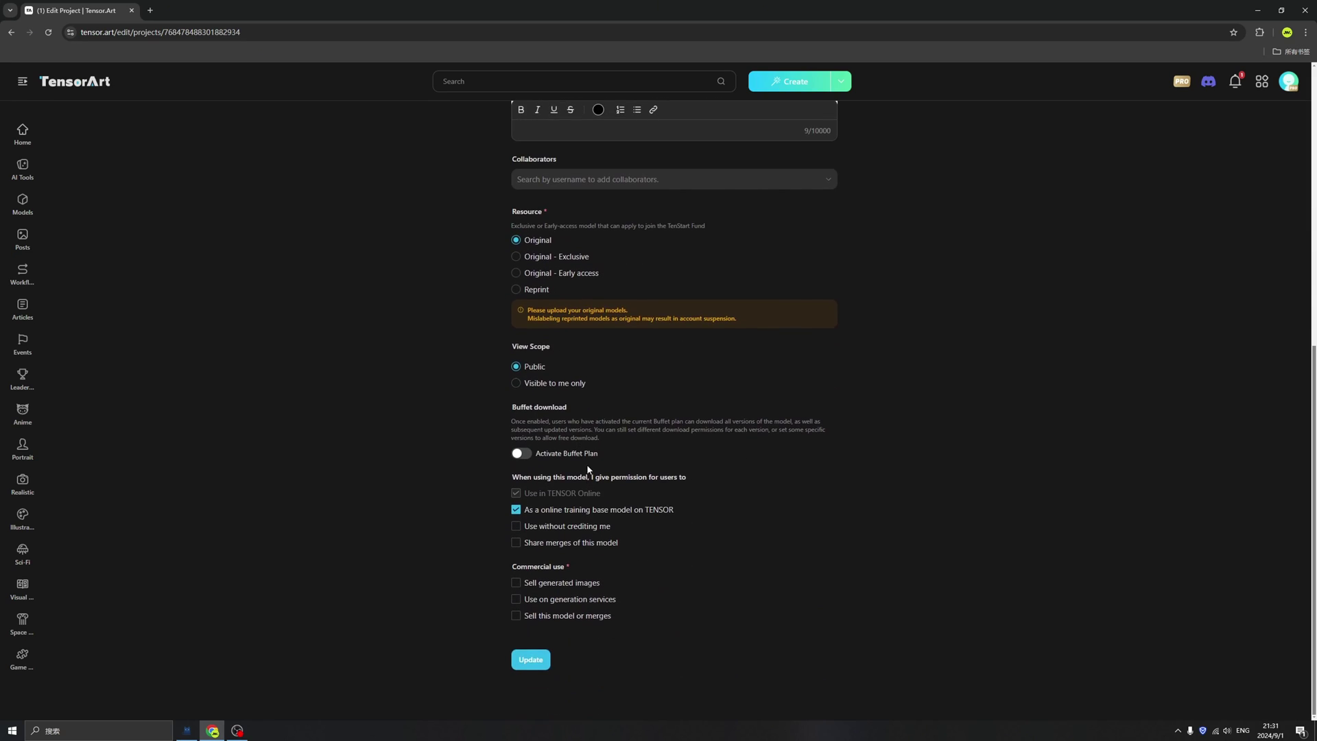
click(515, 582)
click(531, 659)
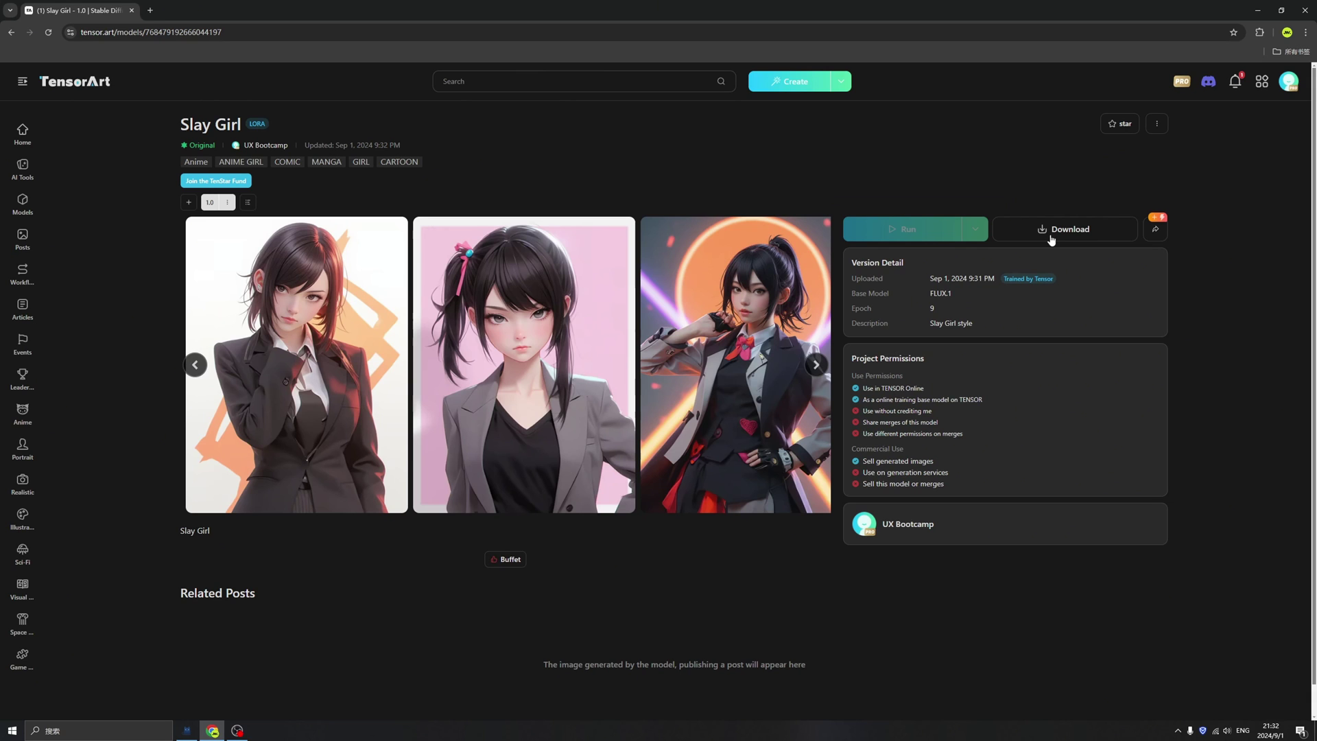
- Check the model's sharing options and review the finished model page
click(1160, 235)
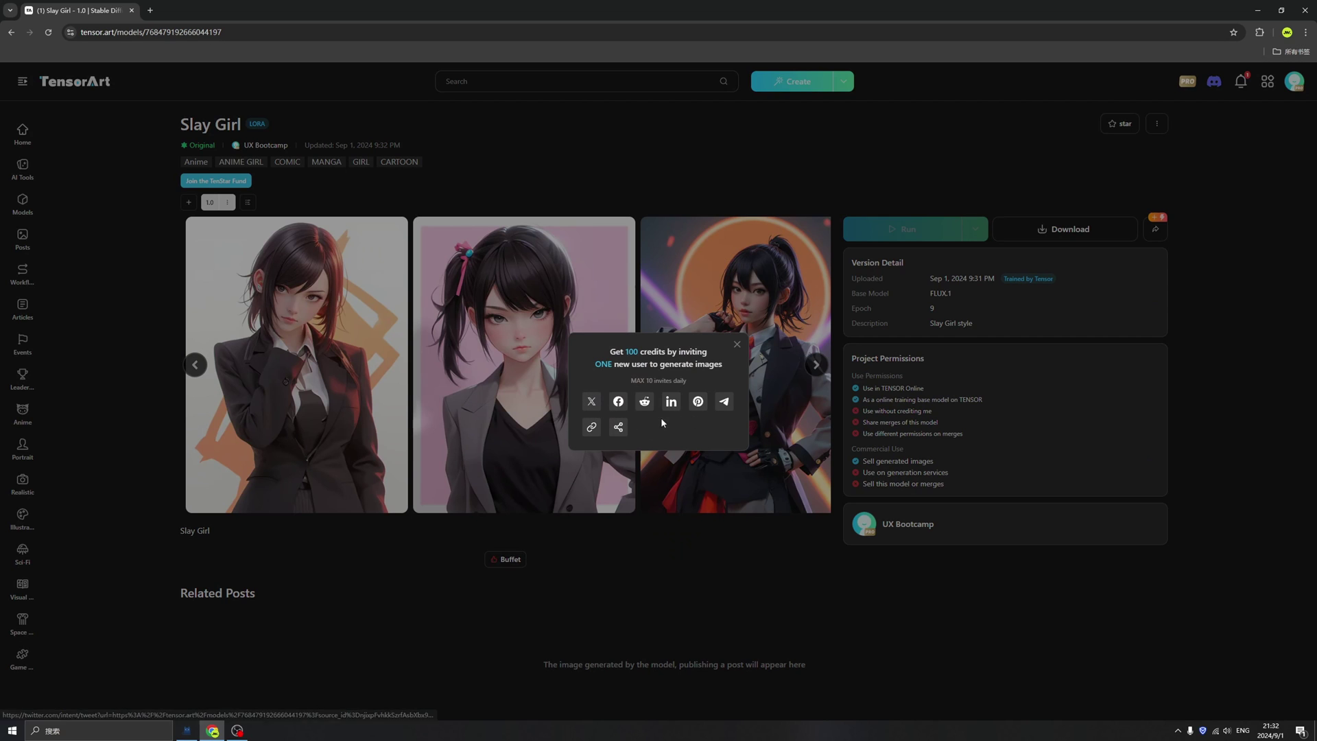
click(1041, 569)
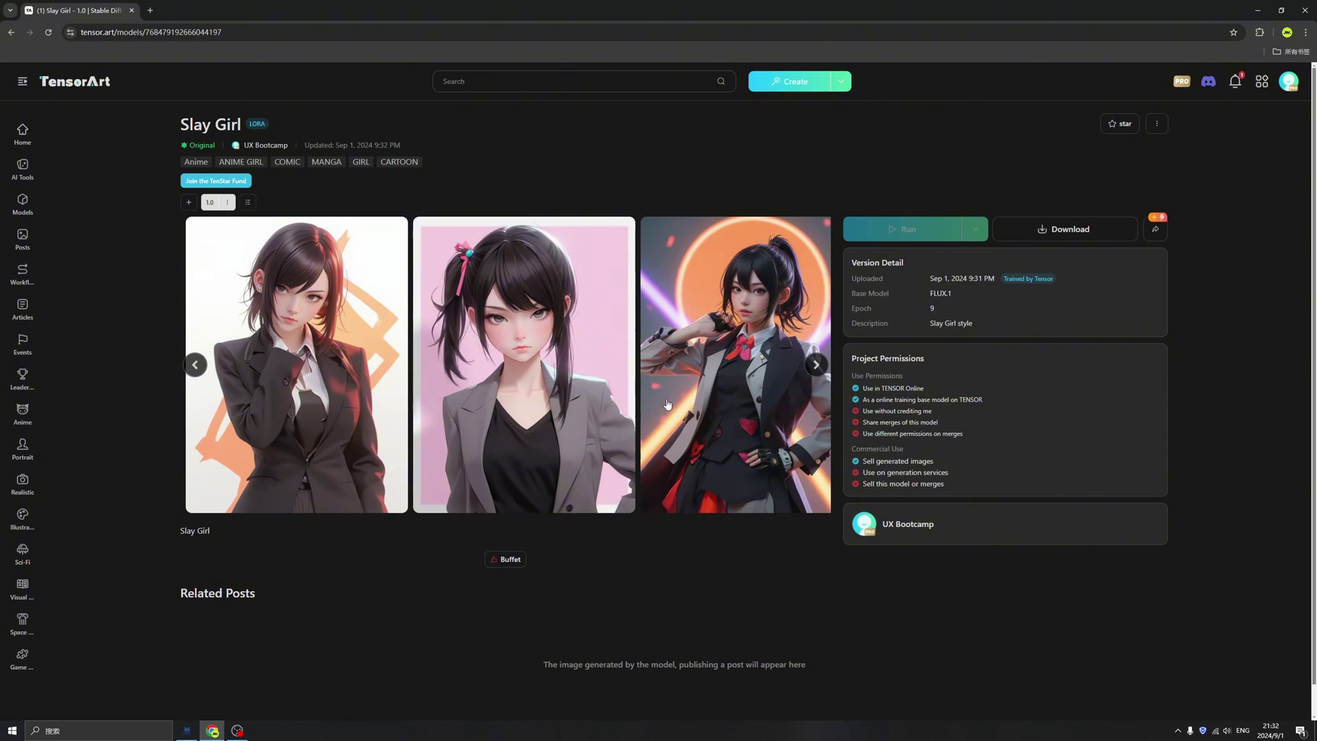
scroll(514, 316, down, 1)
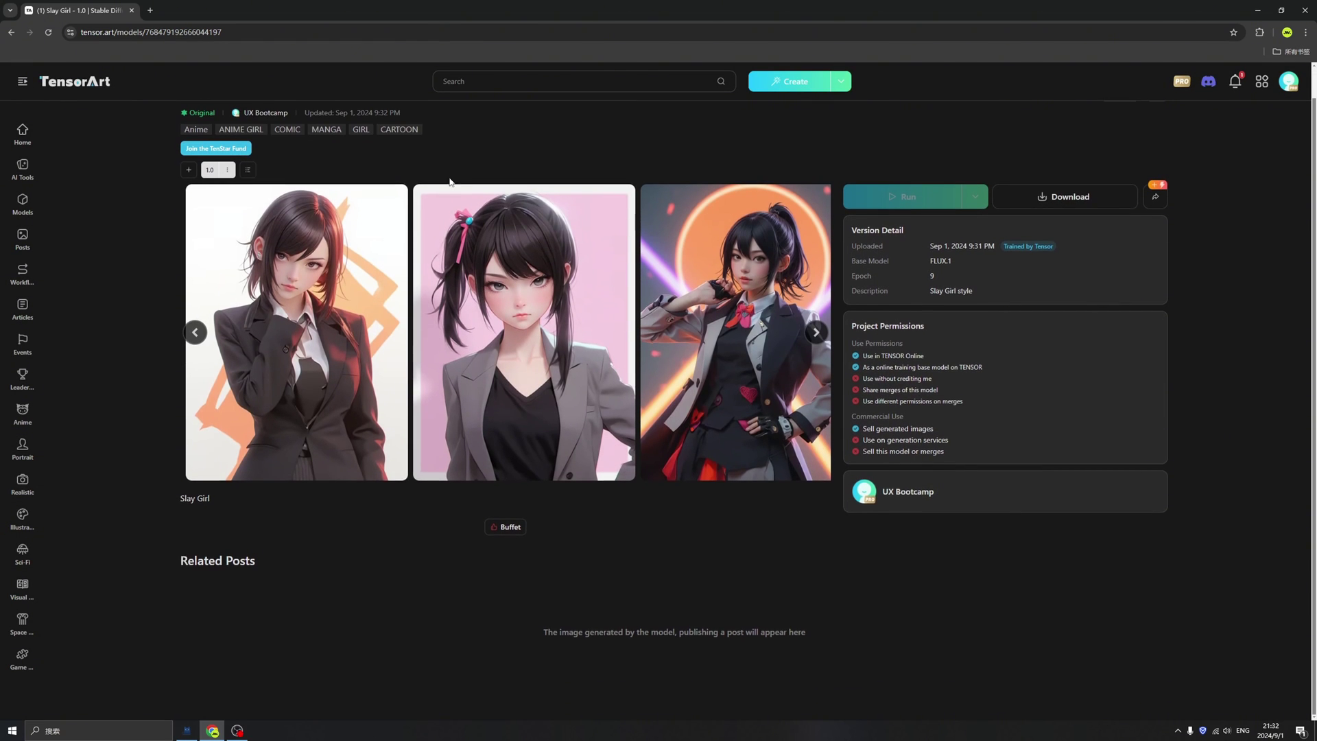
scroll(569, 308, up, 1)
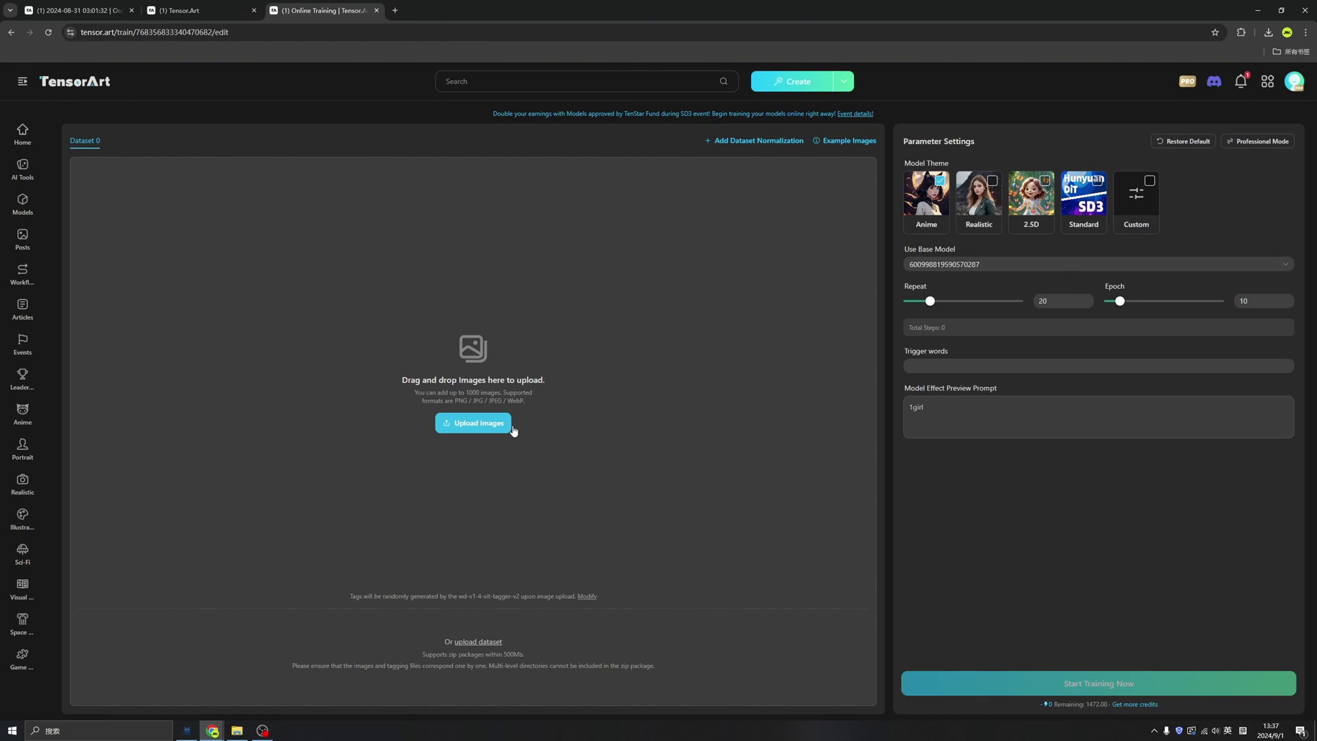
- Upload all twelve images from the cup head folder into the training dataset
click(501, 430)
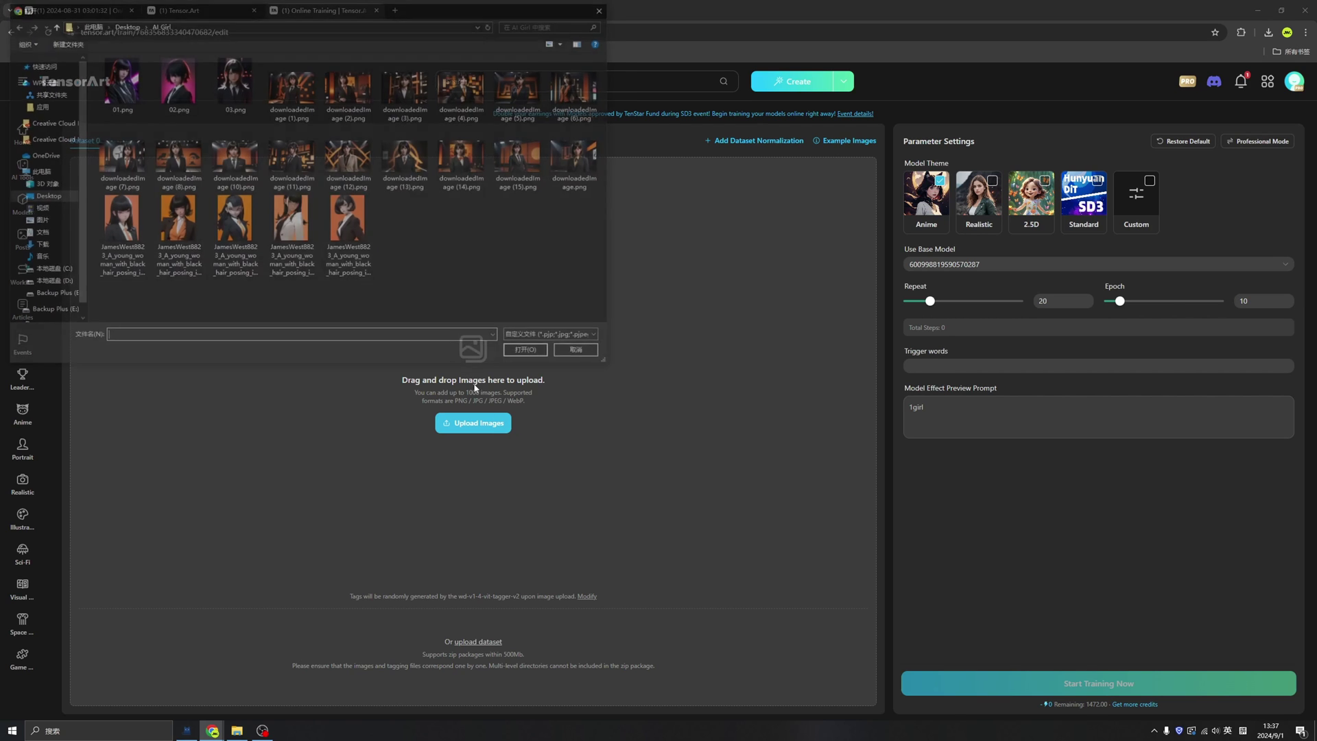
click(124, 24)
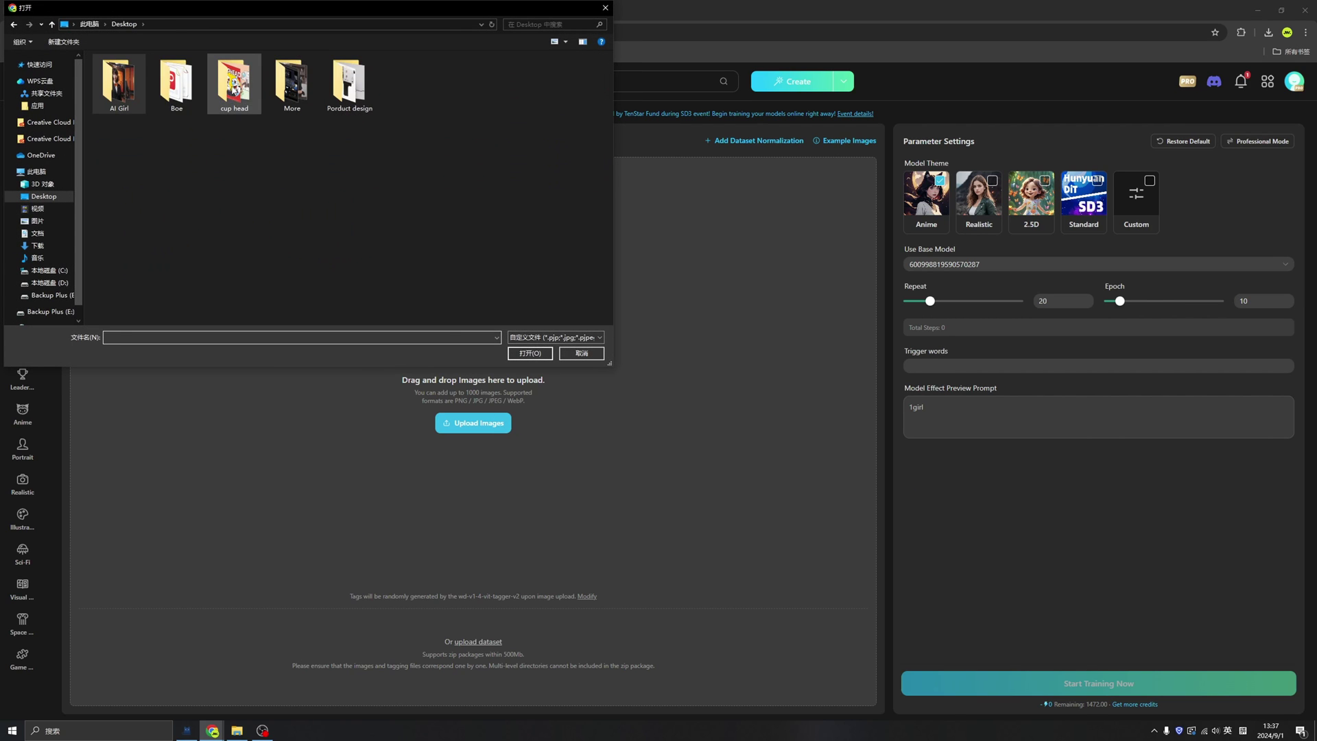
double_click(234, 86)
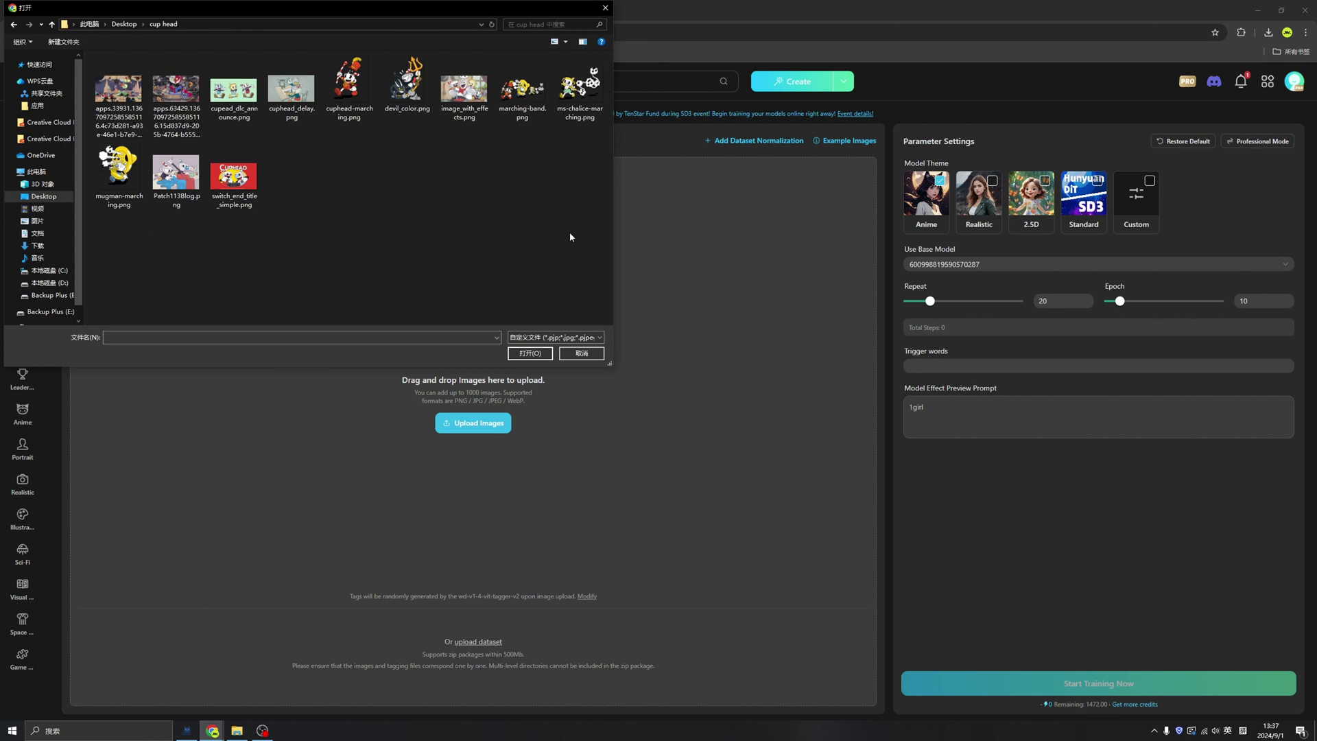
key(ctrl+a)
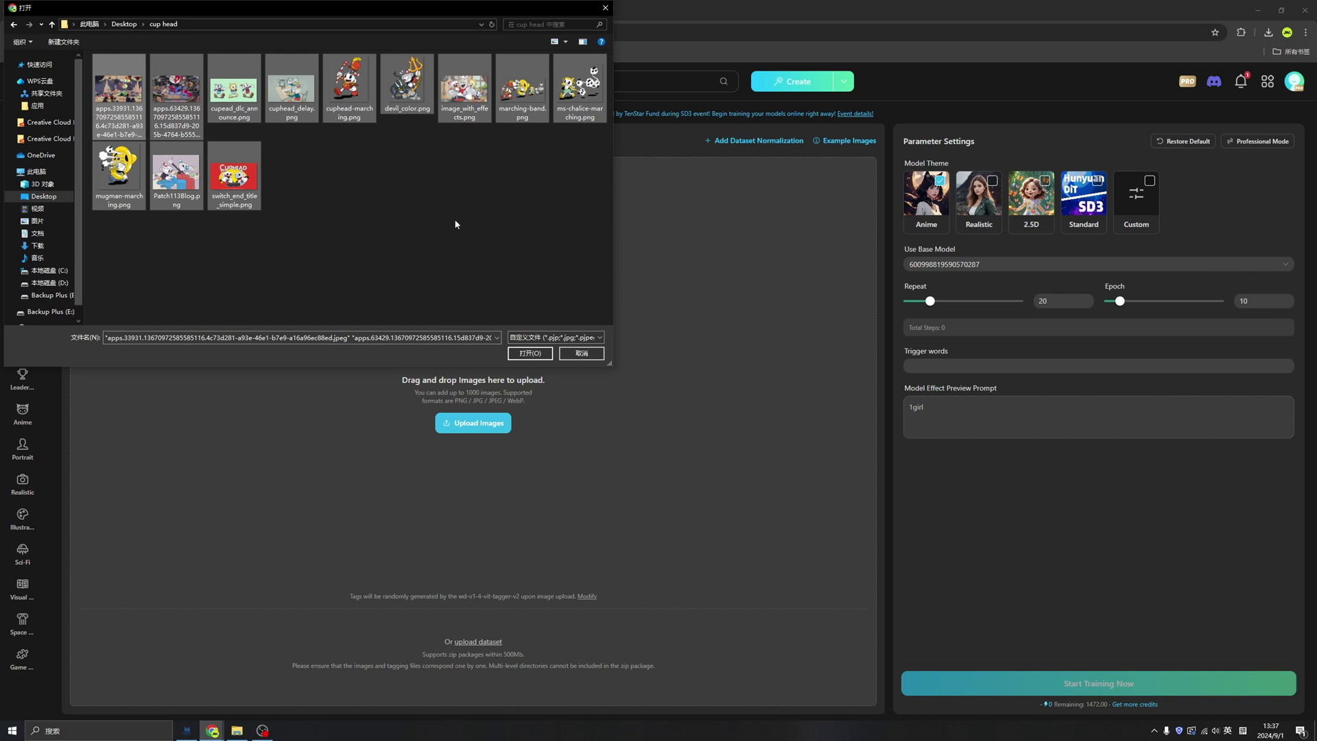
click(542, 358)
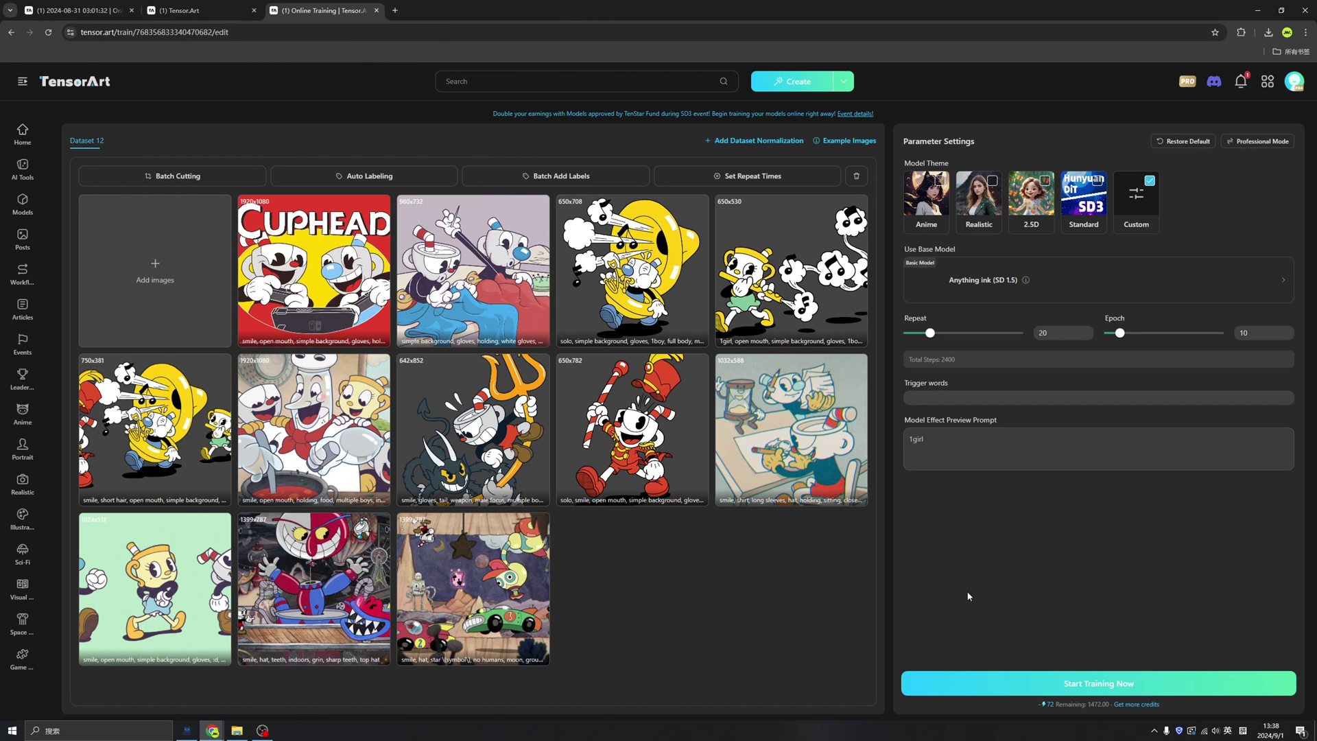
- Enter 'Cartoon style,cute,' as the trigger words and move to the preview prompt
click(931, 401)
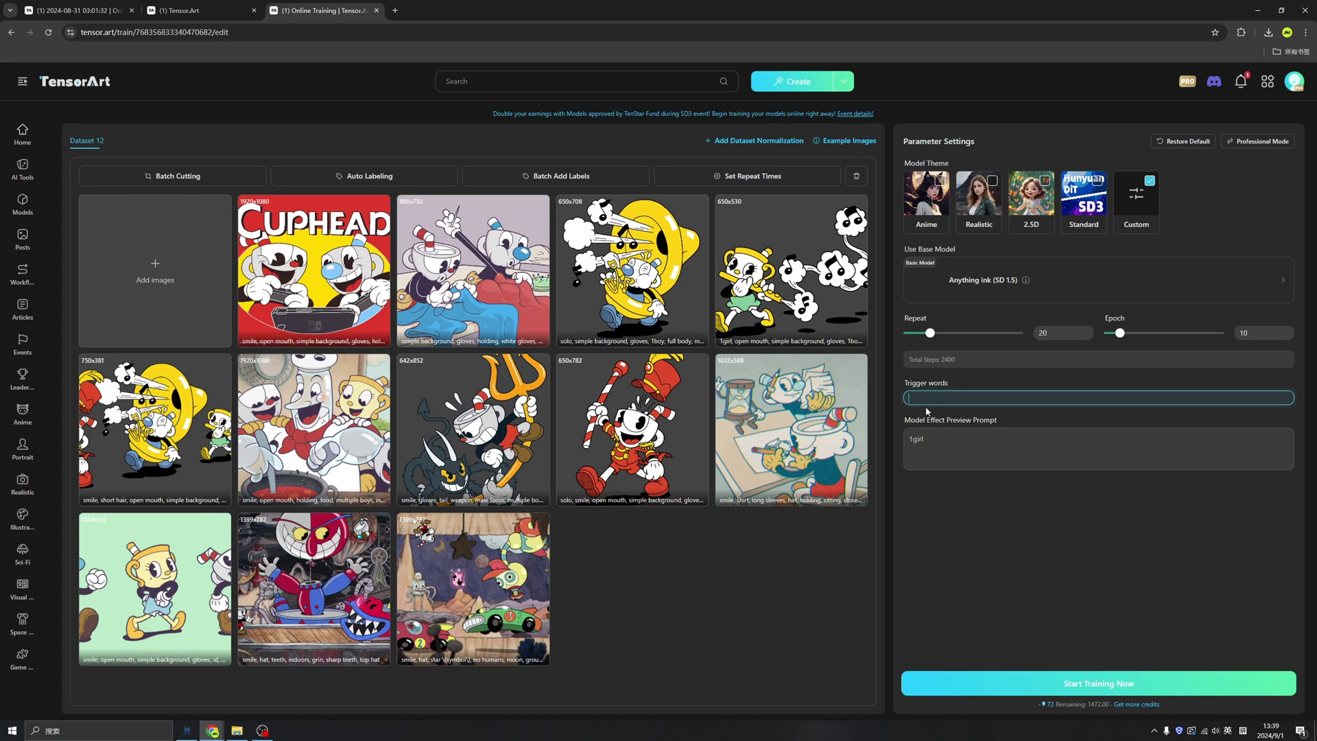
text(Cartoon style,cute,)
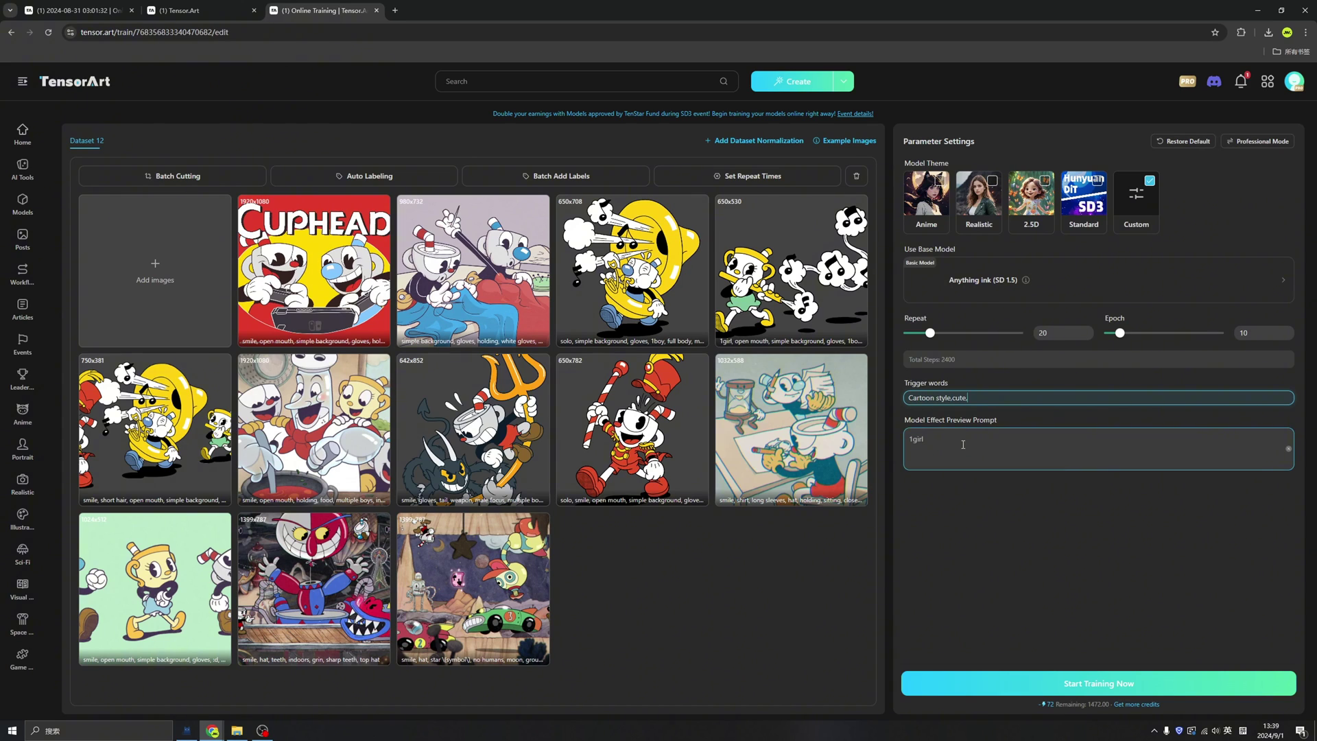
key(Tab)
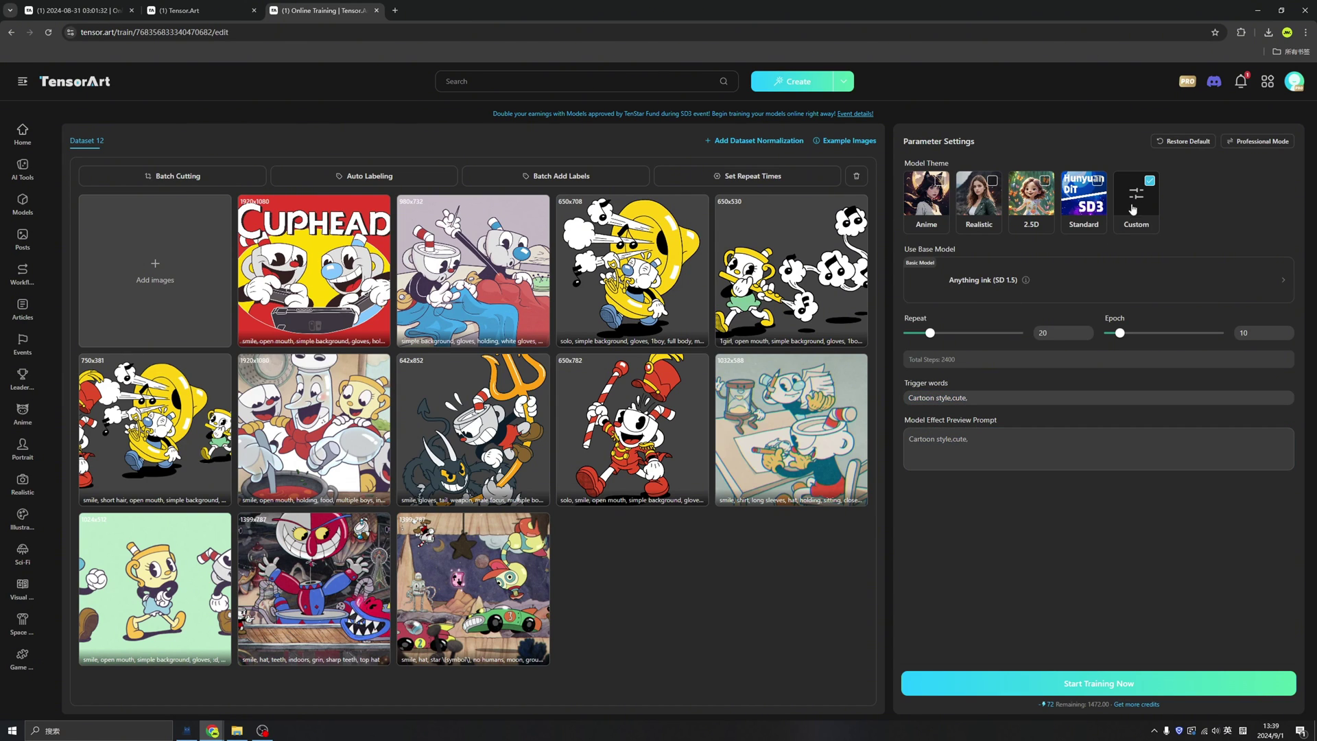
- Choose FLUX.1 as the base model for the Cuphead LoRA training
click(1056, 281)
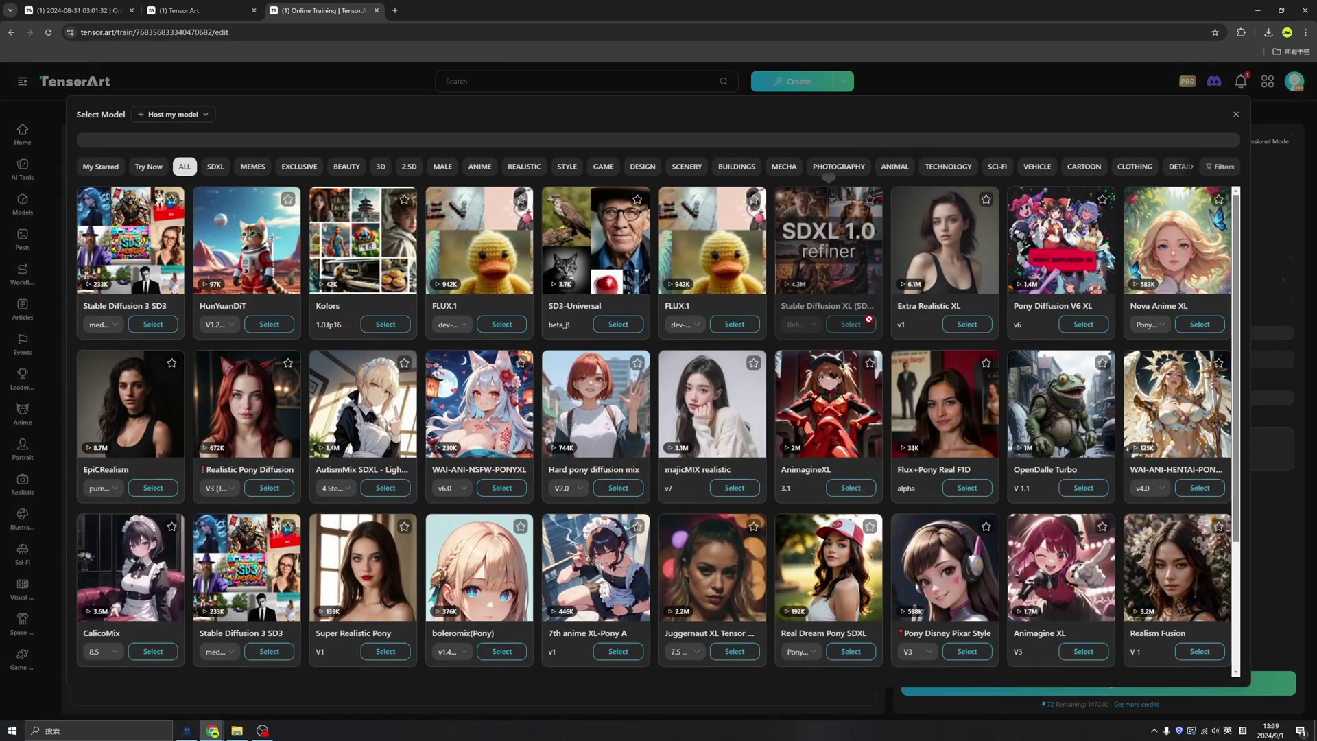
click(501, 324)
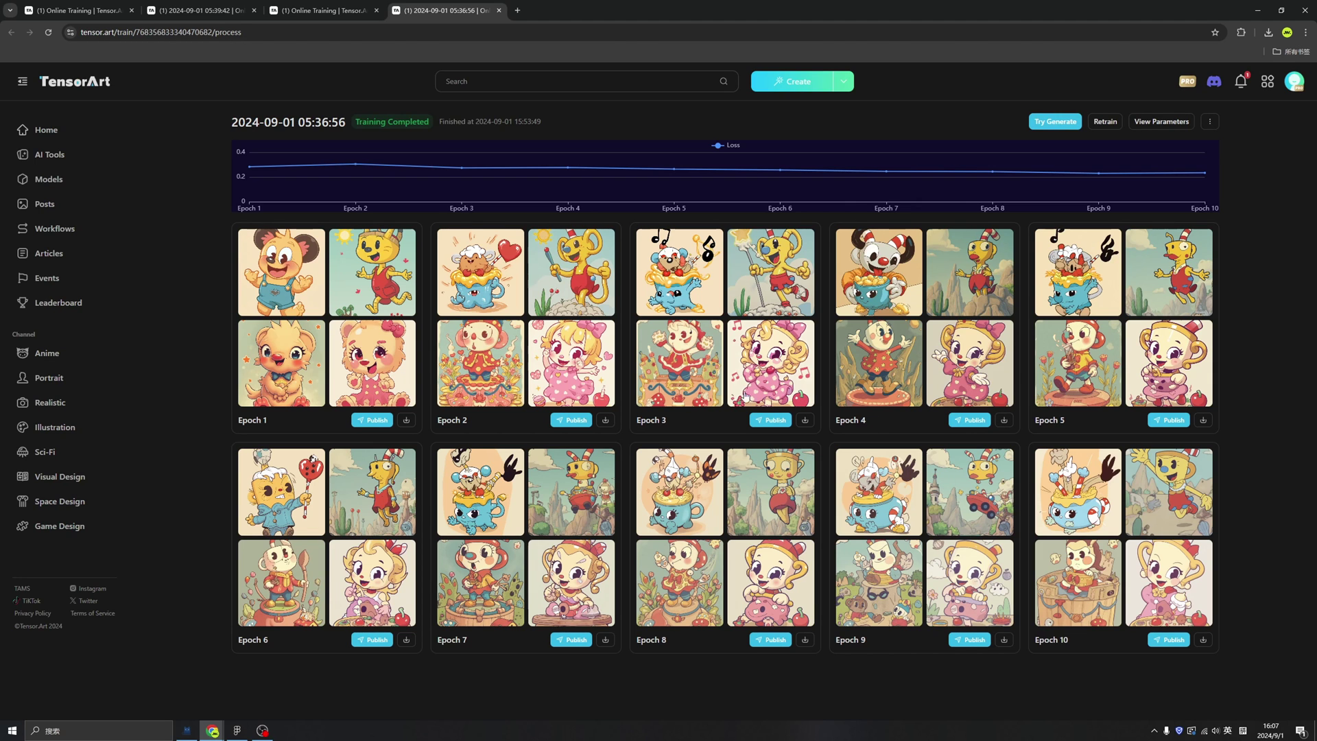
- Preview an Epoch 1 sample image, download the Epoch 1 LoRA file, and begin publishing it
click(378, 356)
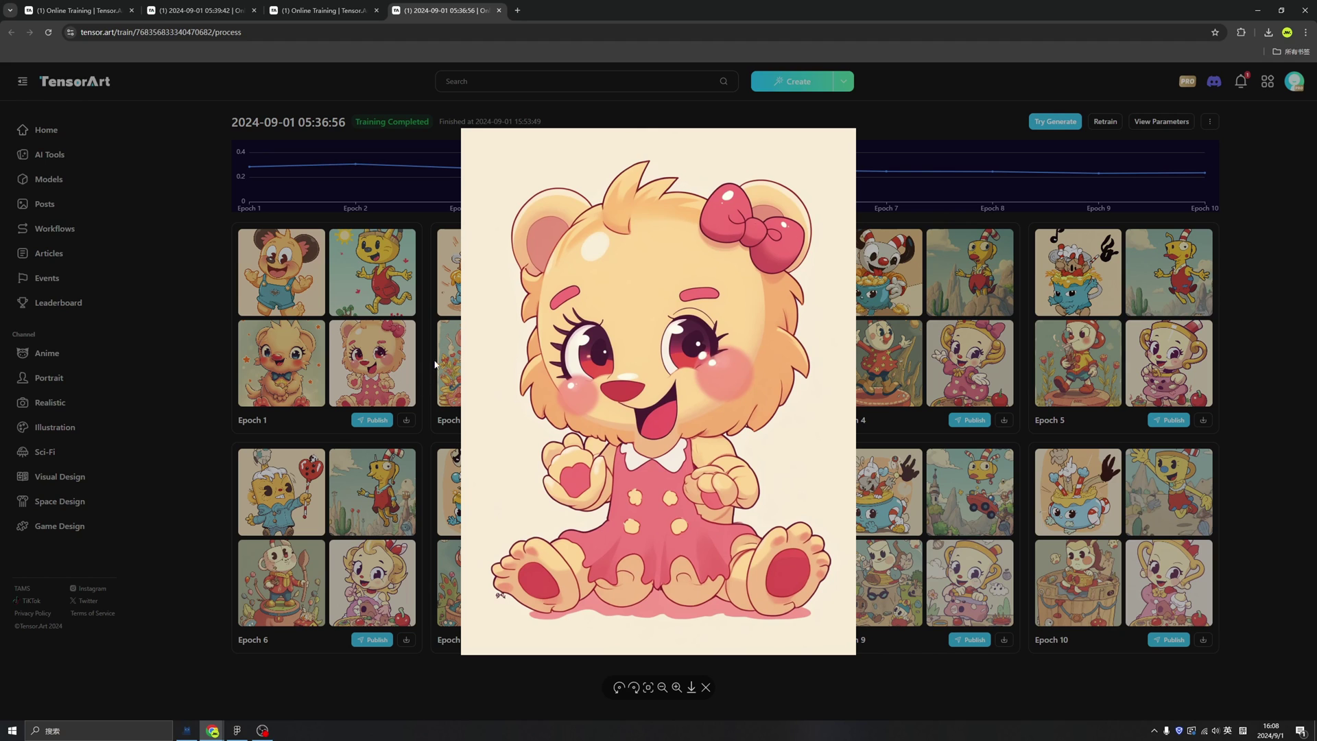
click(442, 384)
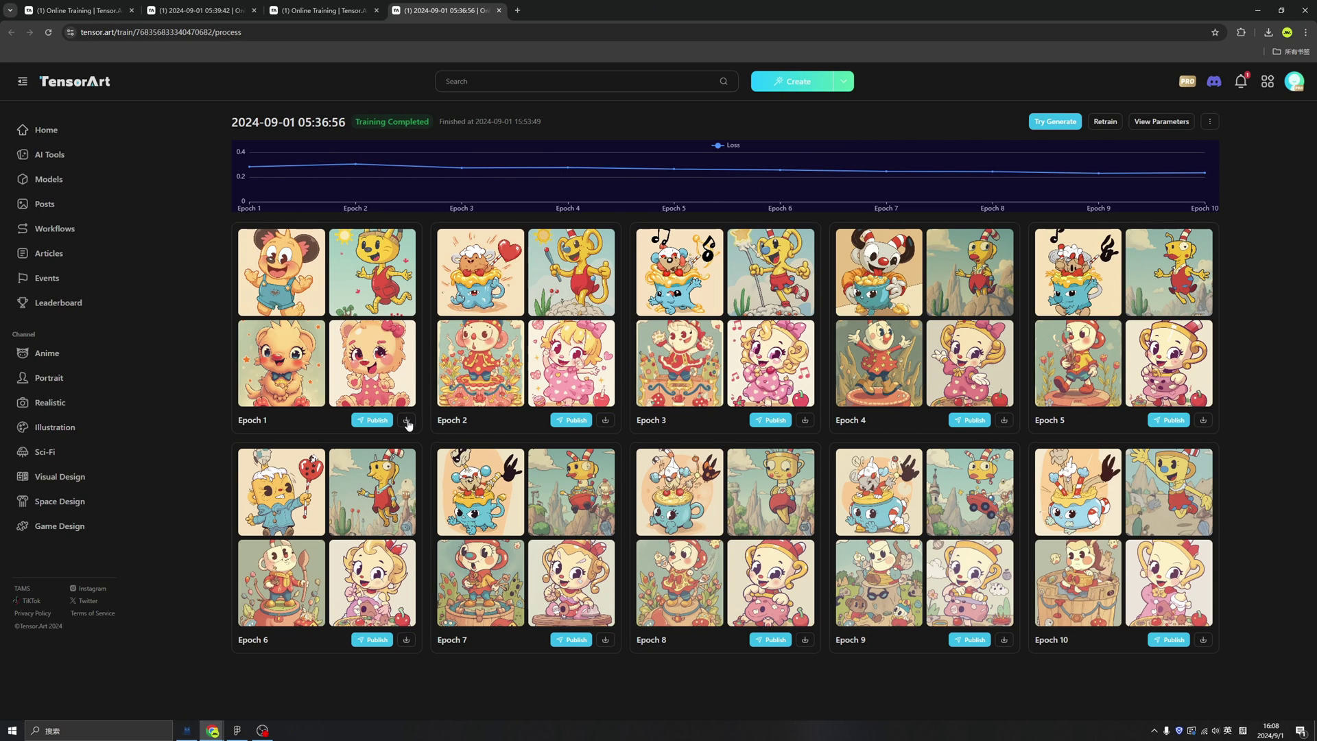
click(406, 421)
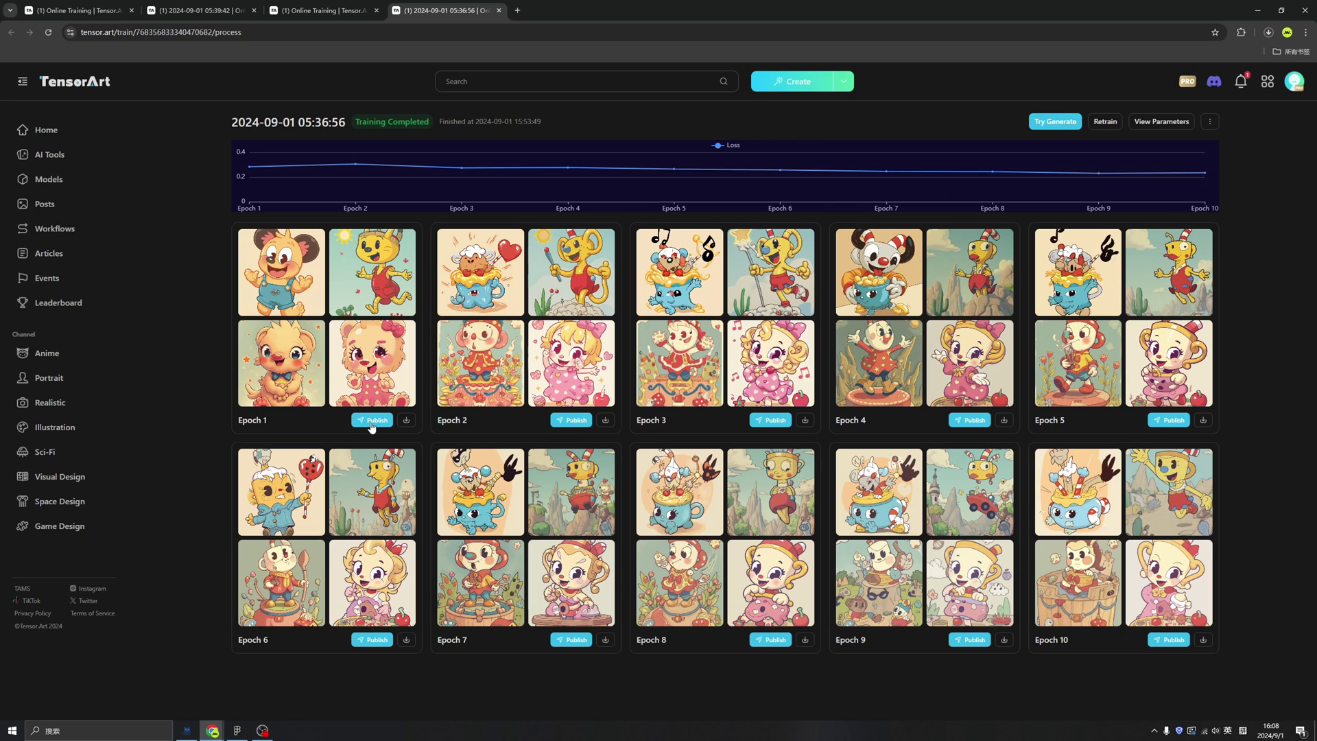
click(371, 421)
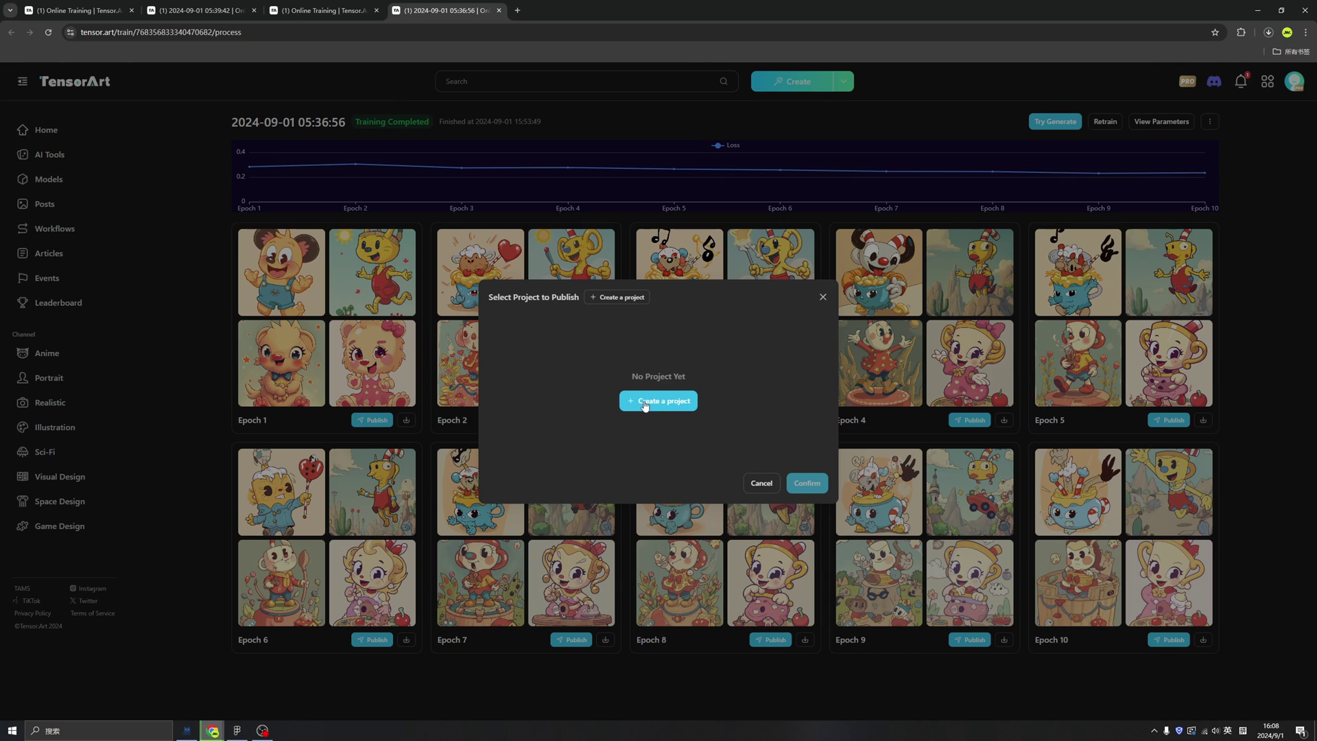
- Create an Anime-channel project named Cute Monster tagged CARTOON, COMIC, SPYXFAMILY and YAOI
click(663, 402)
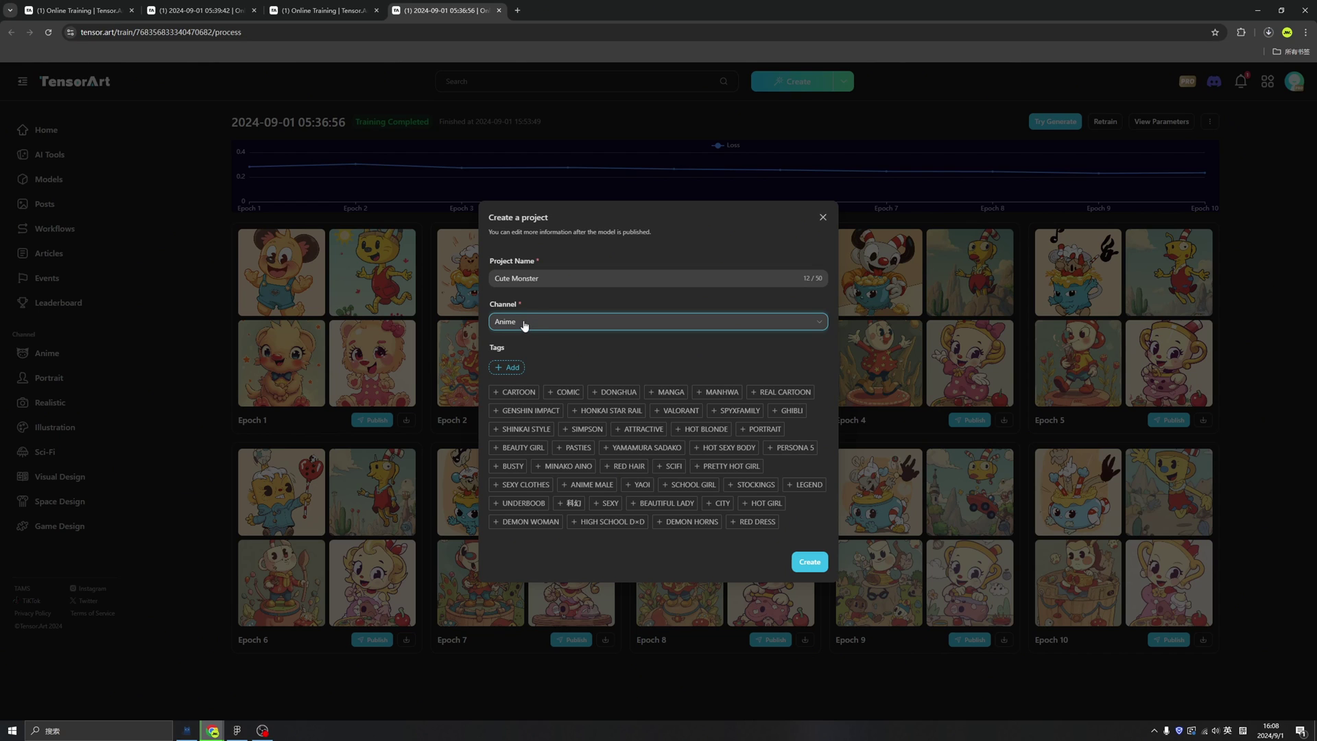
click(522, 394)
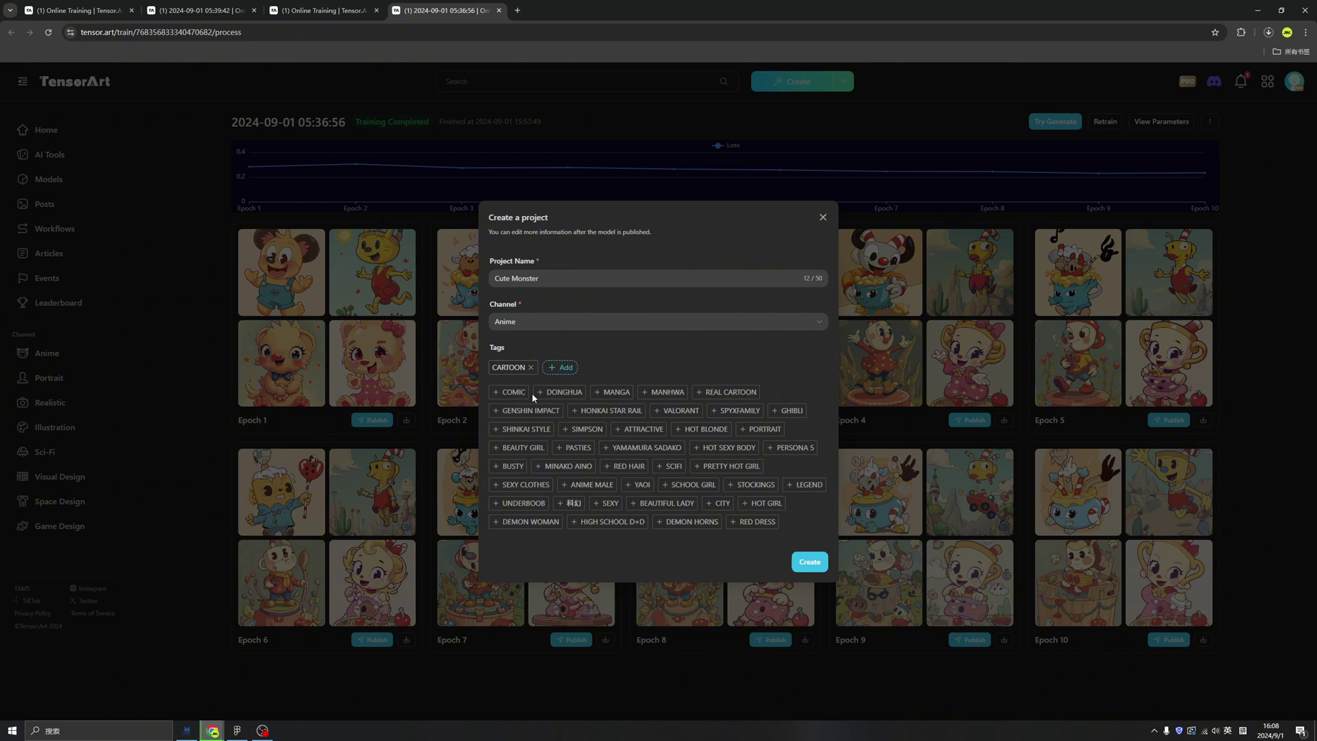
click(510, 392)
click(657, 411)
click(807, 466)
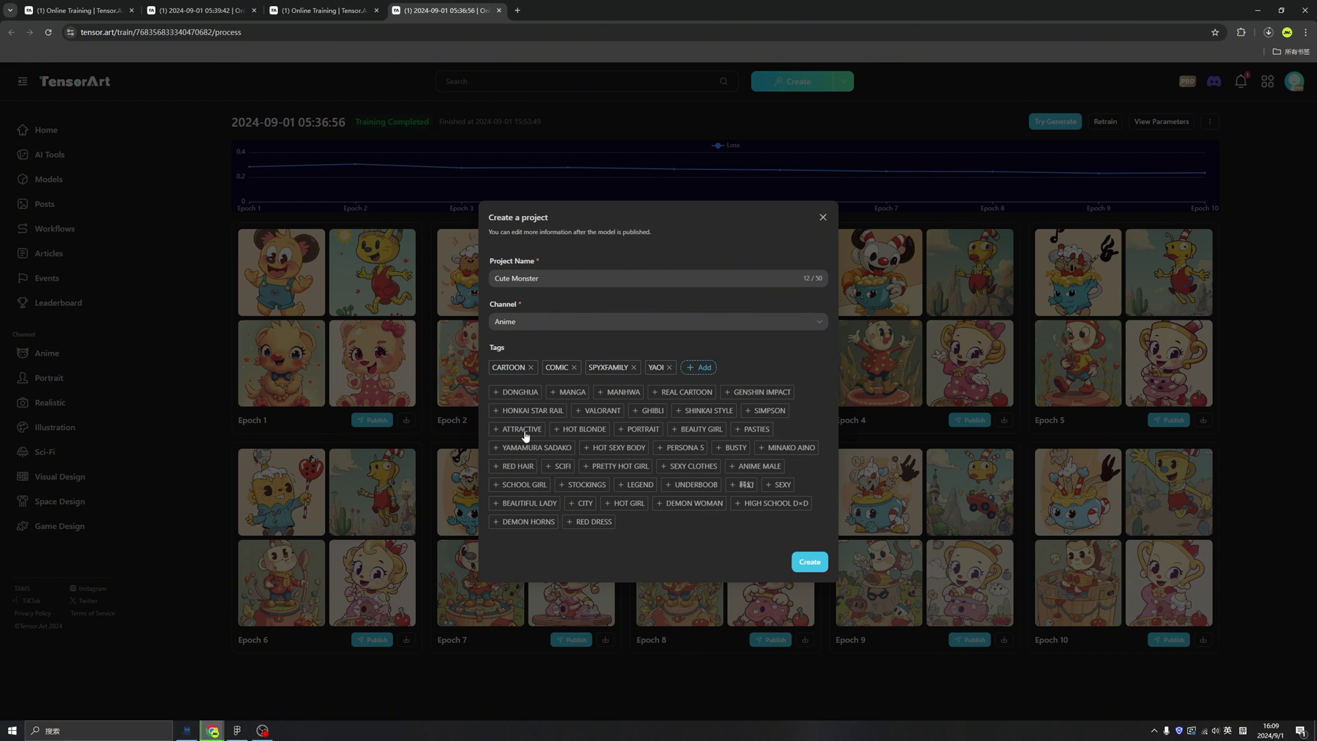
click(809, 561)
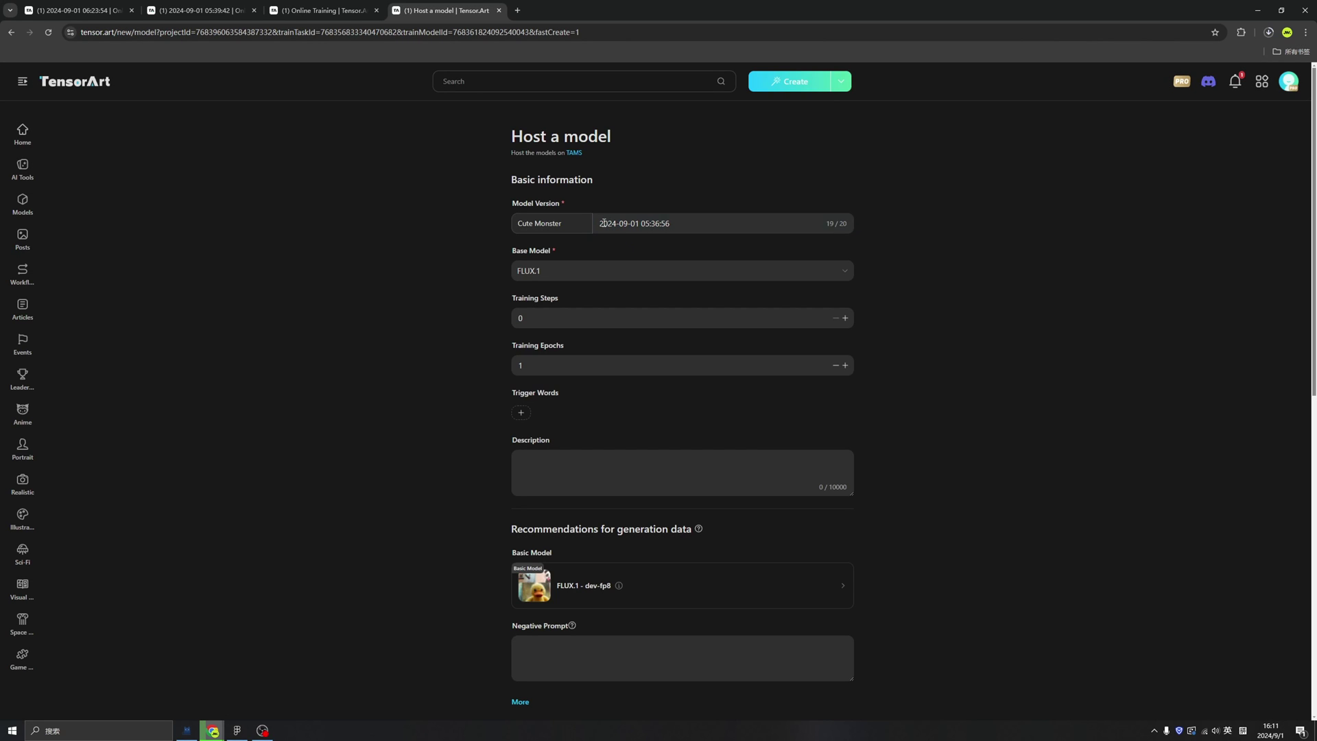
- Set the version name and 60s-animation description, publish the Cute Monster model, then edit the project
click(672, 227)
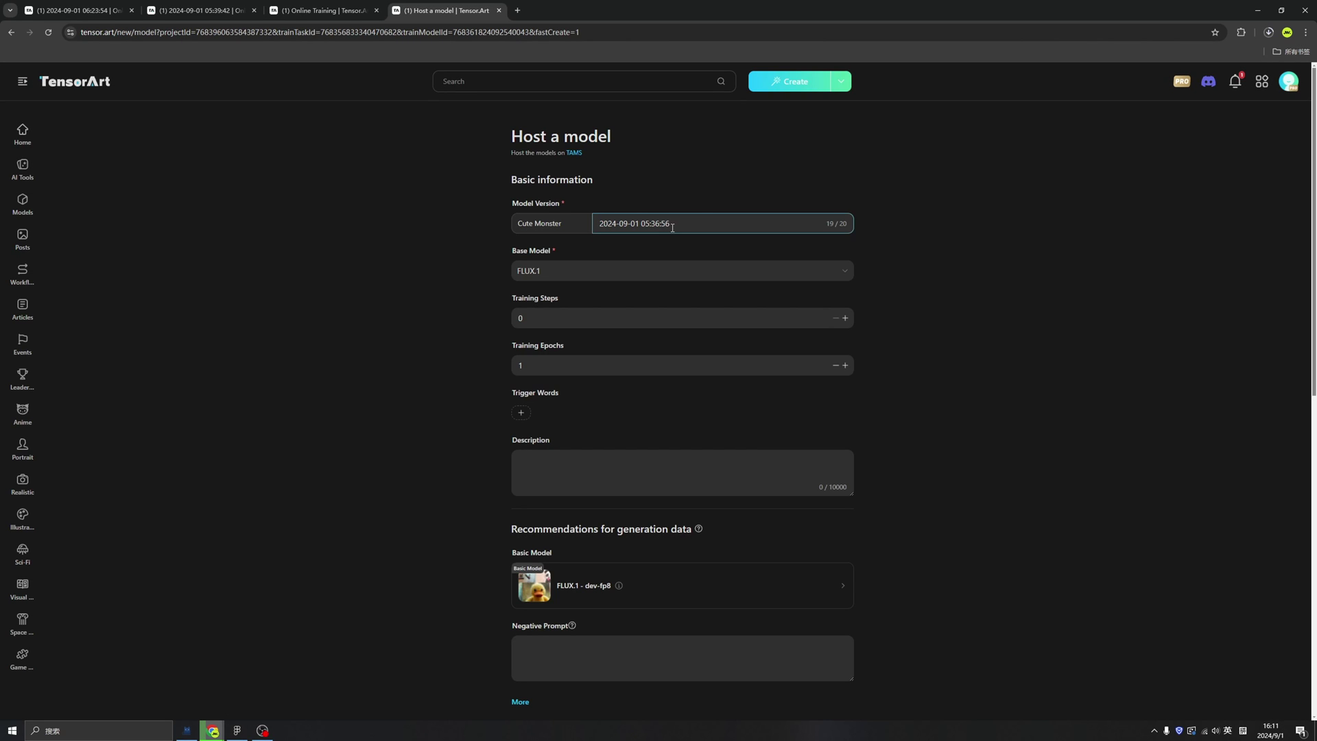
drag(693, 223, 563, 220)
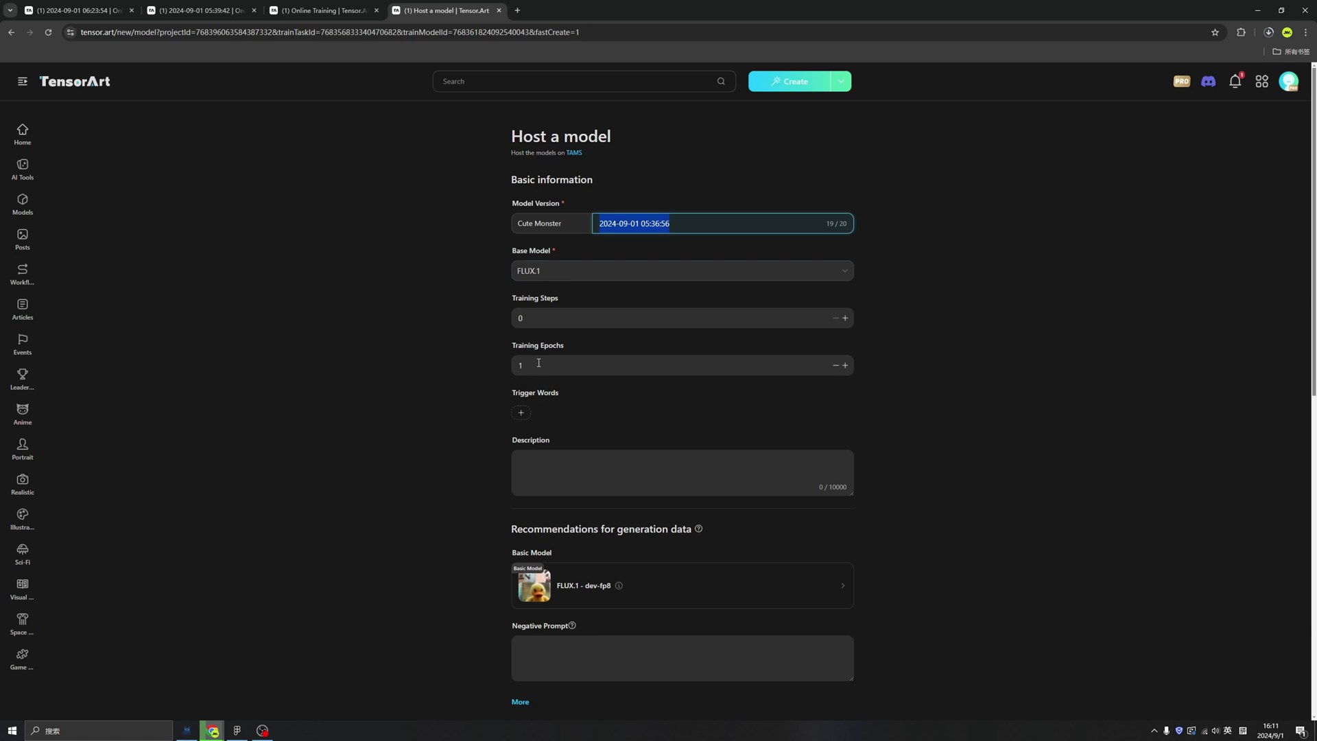
scroll(482, 333, down, 7)
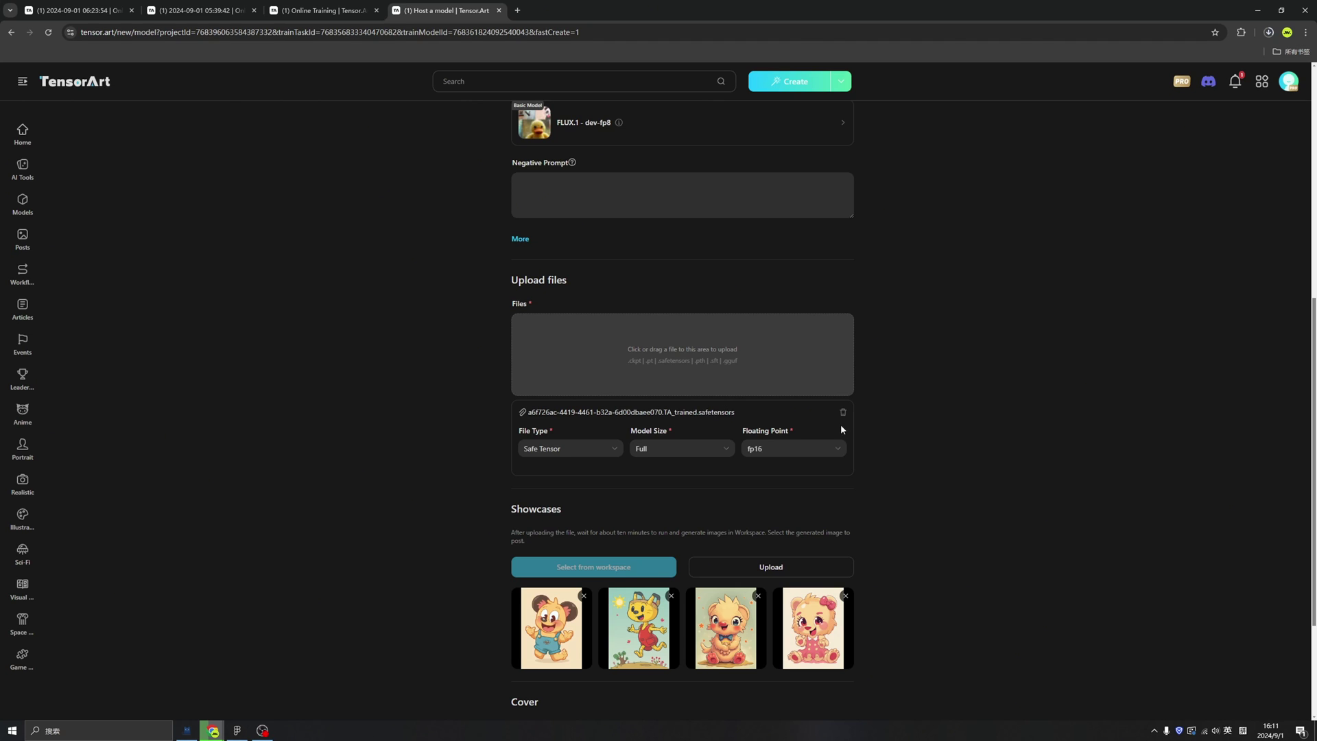
scroll(864, 419, down, 4)
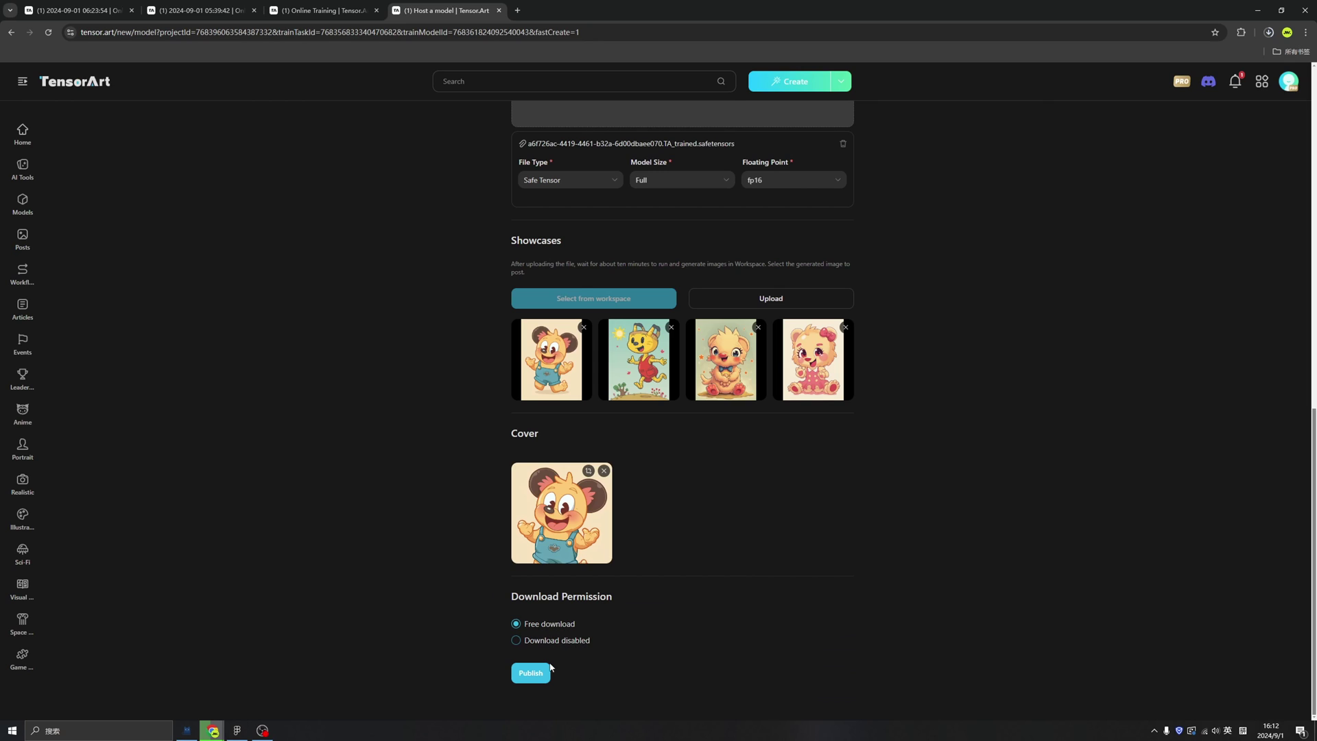
click(534, 675)
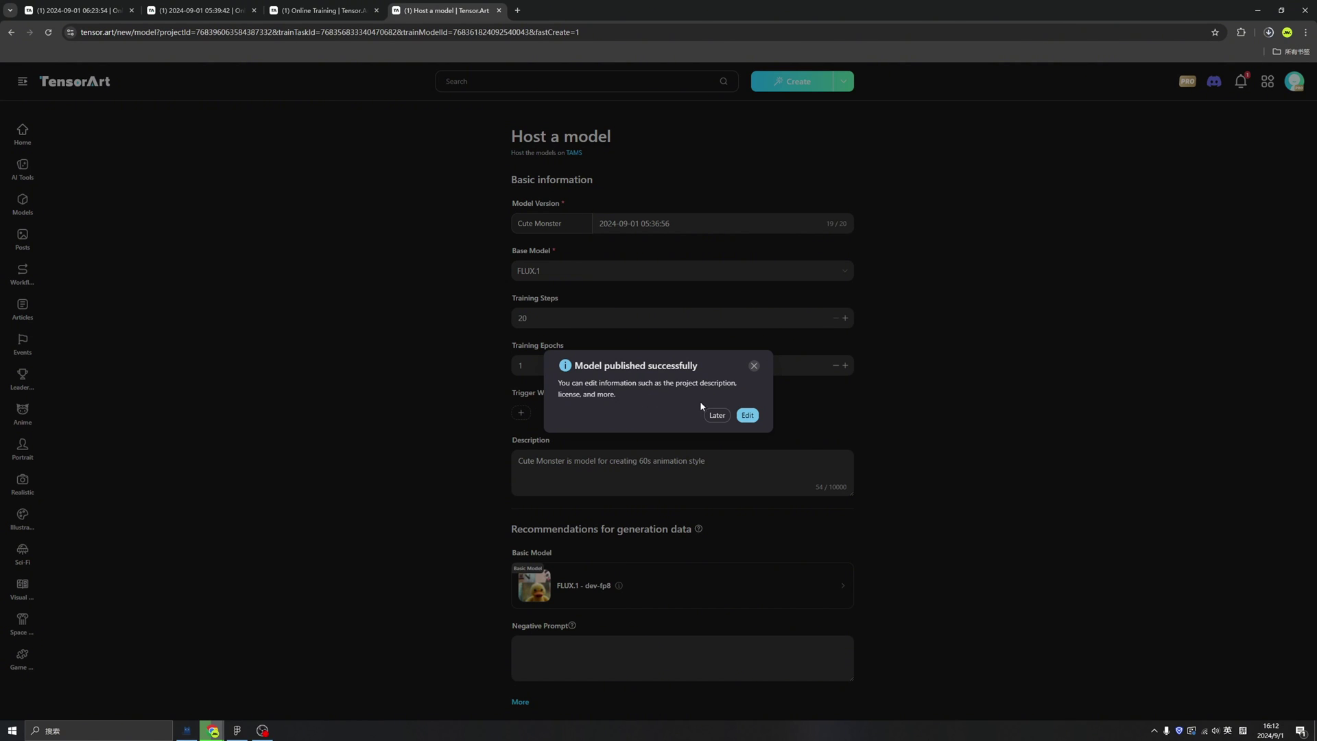
click(747, 415)
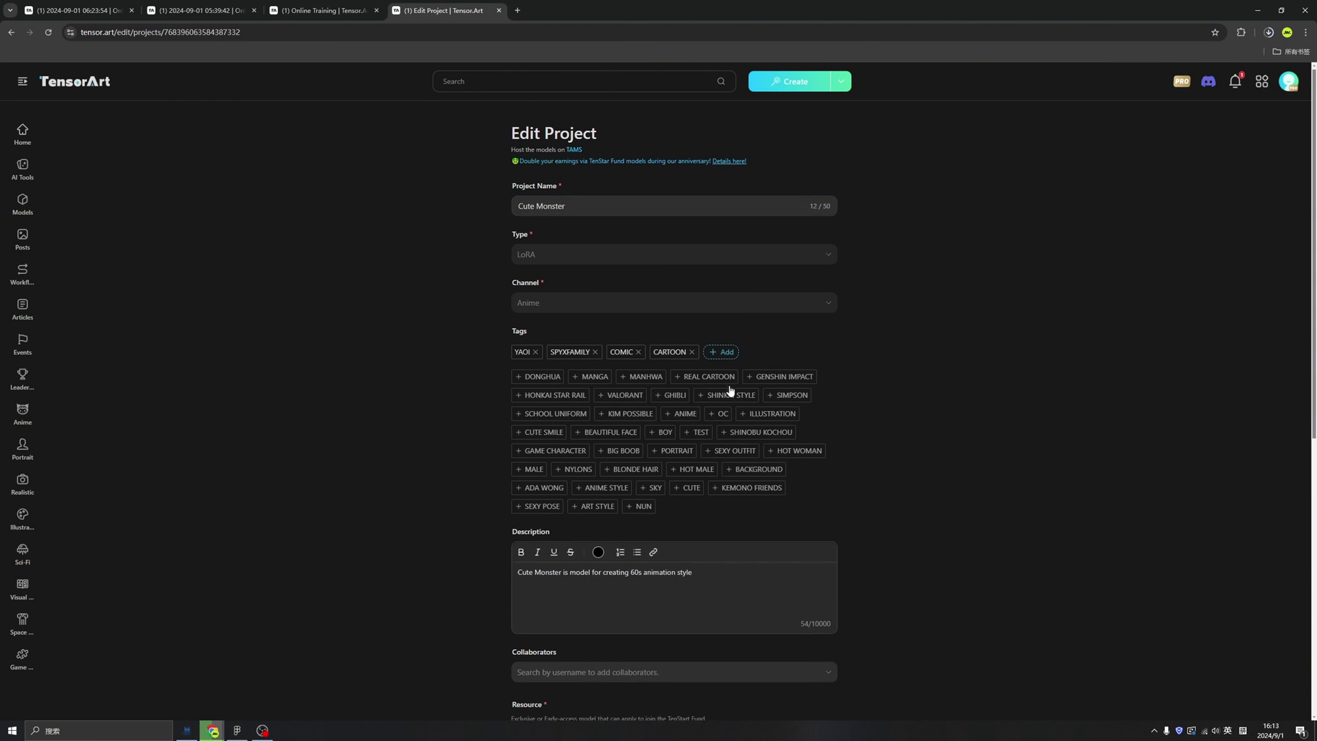
- Scroll through the Cute Monster Edit Project form to review its details
scroll(689, 372, down, 3)
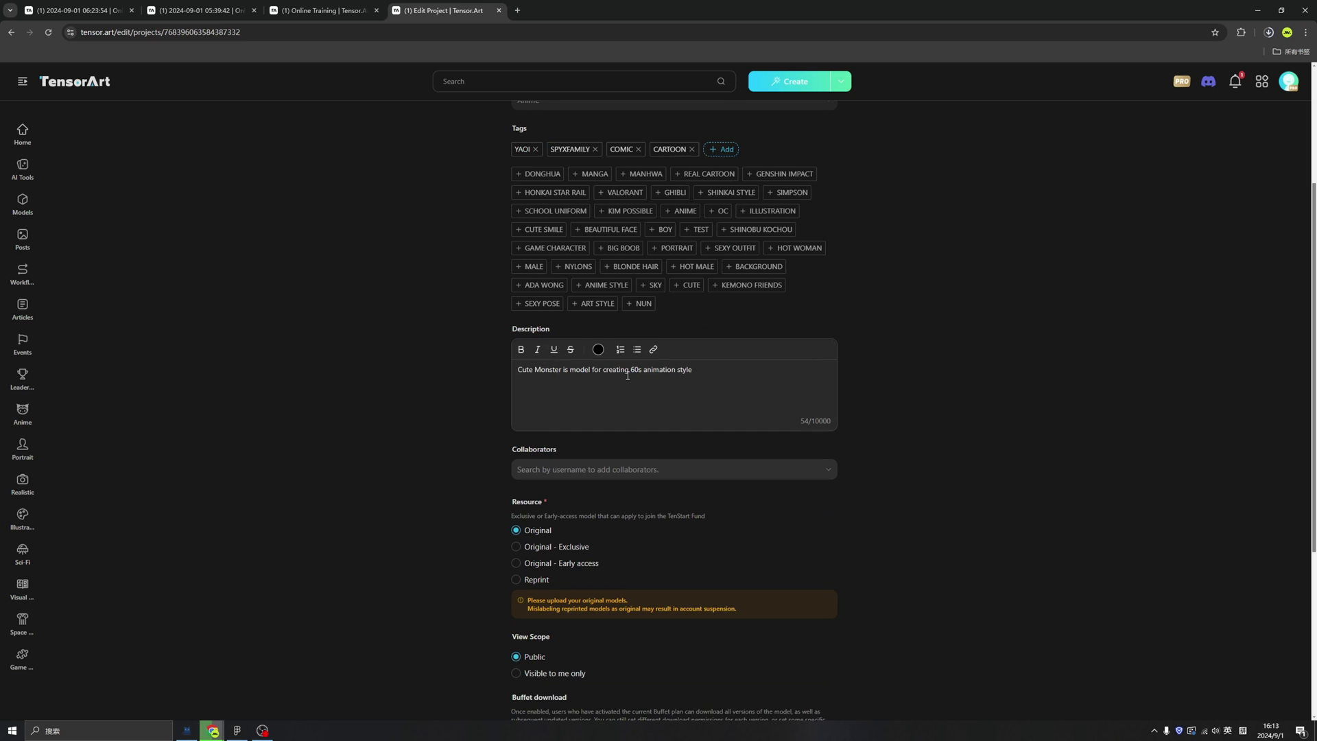
scroll(545, 355, down, 3)
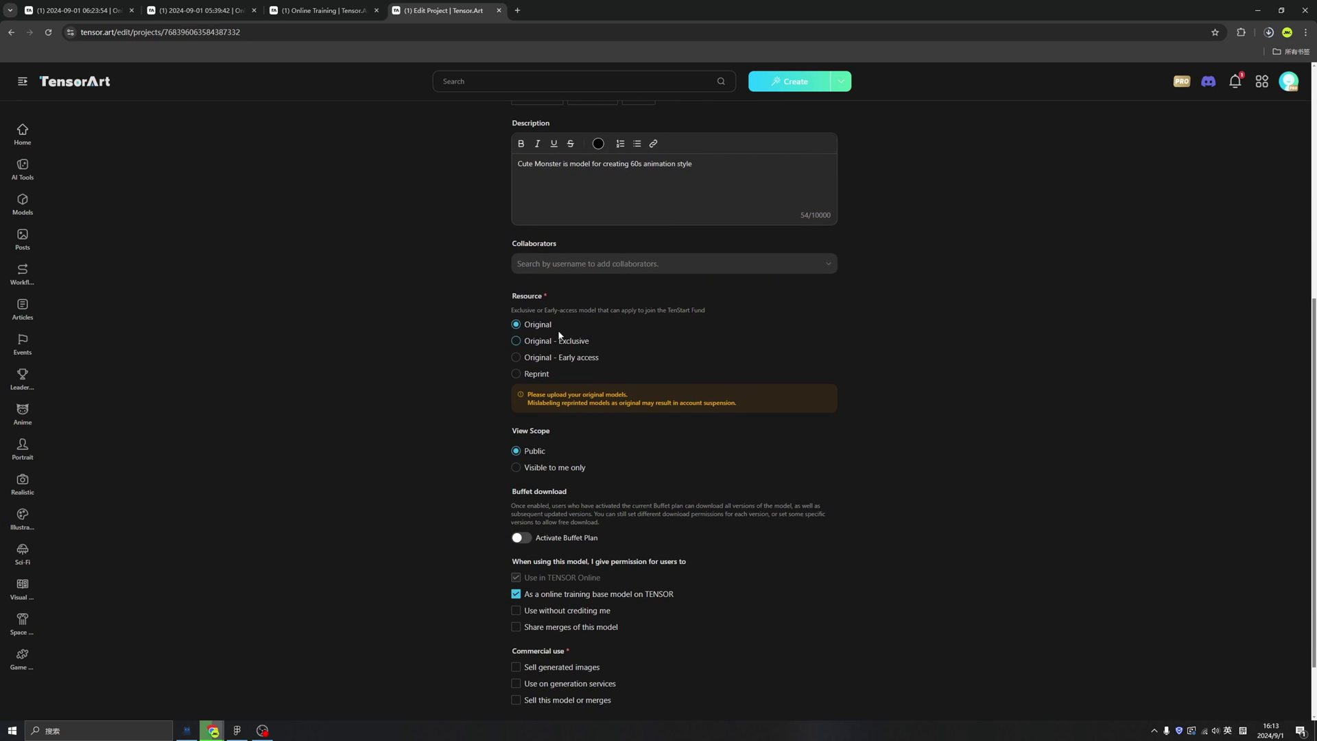
scroll(500, 473, up, 6)
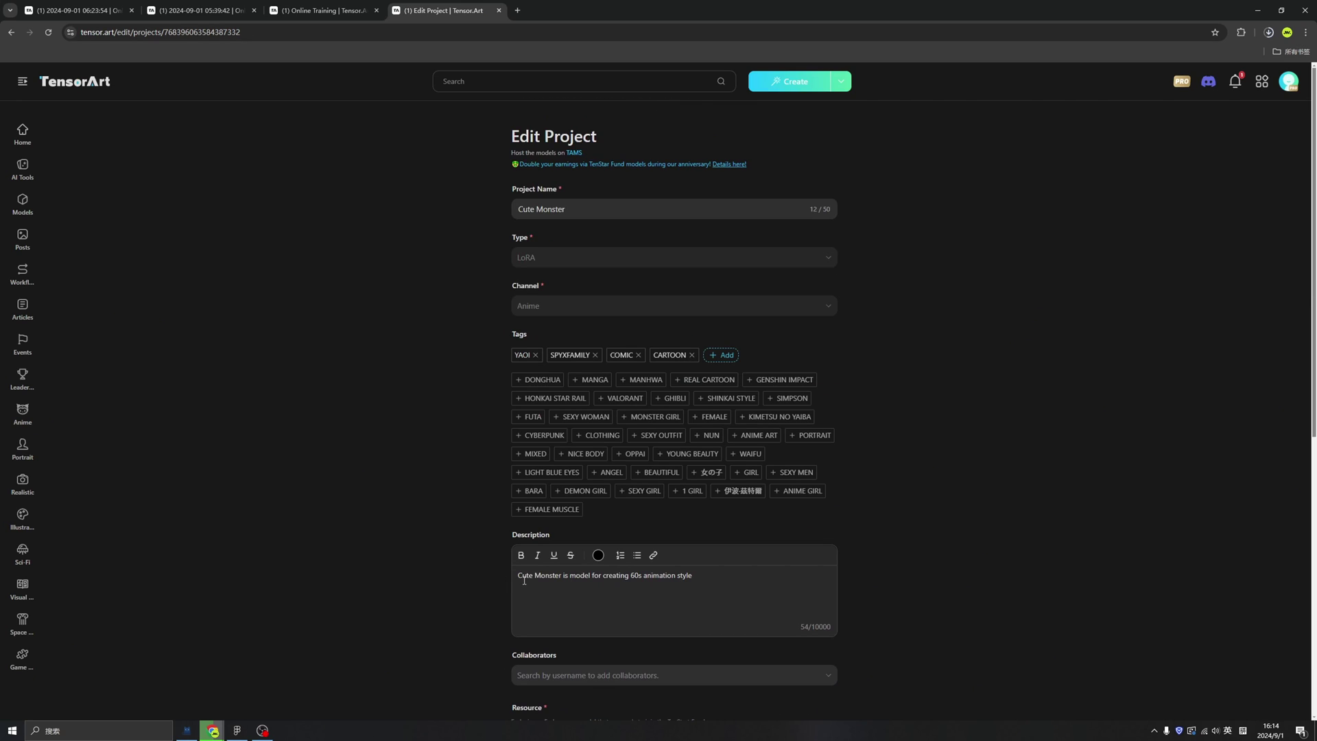
scroll(534, 494, down, 7)
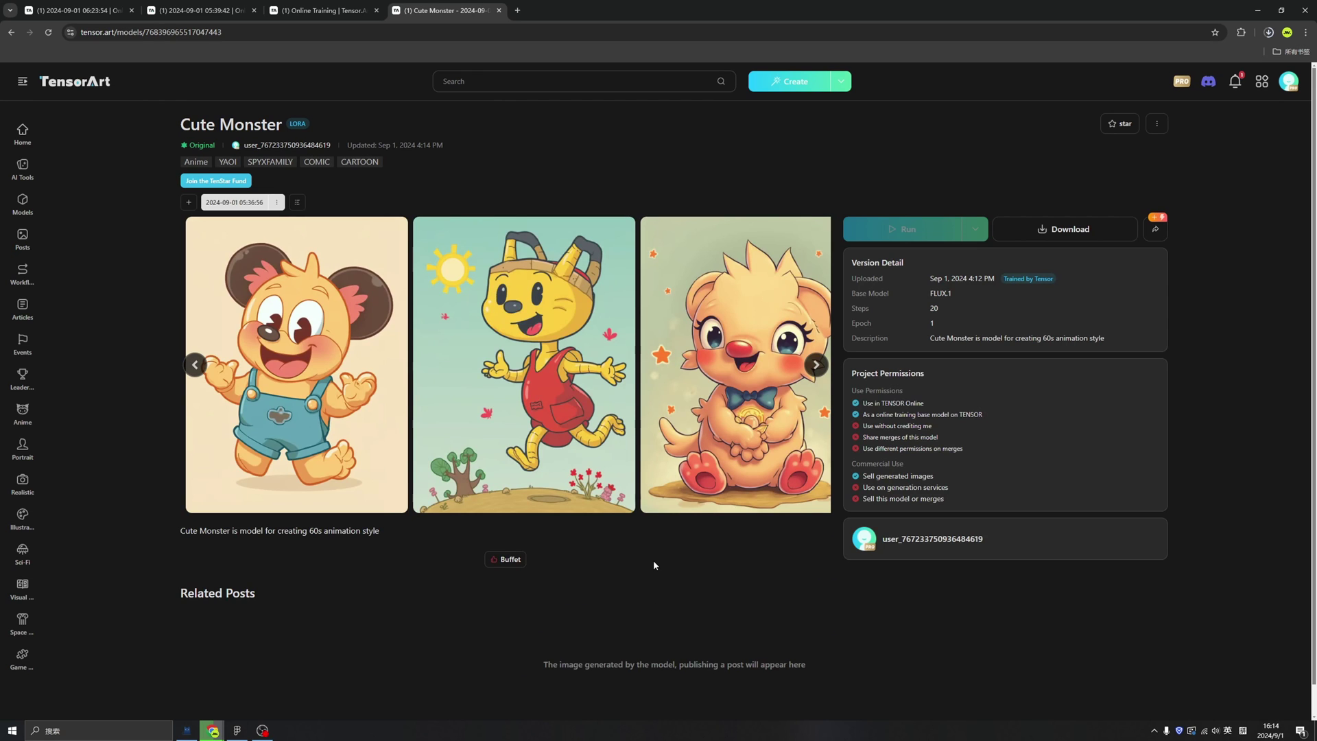
- View the next Cute Monster showcase image and bring up the model's share options
click(816, 365)
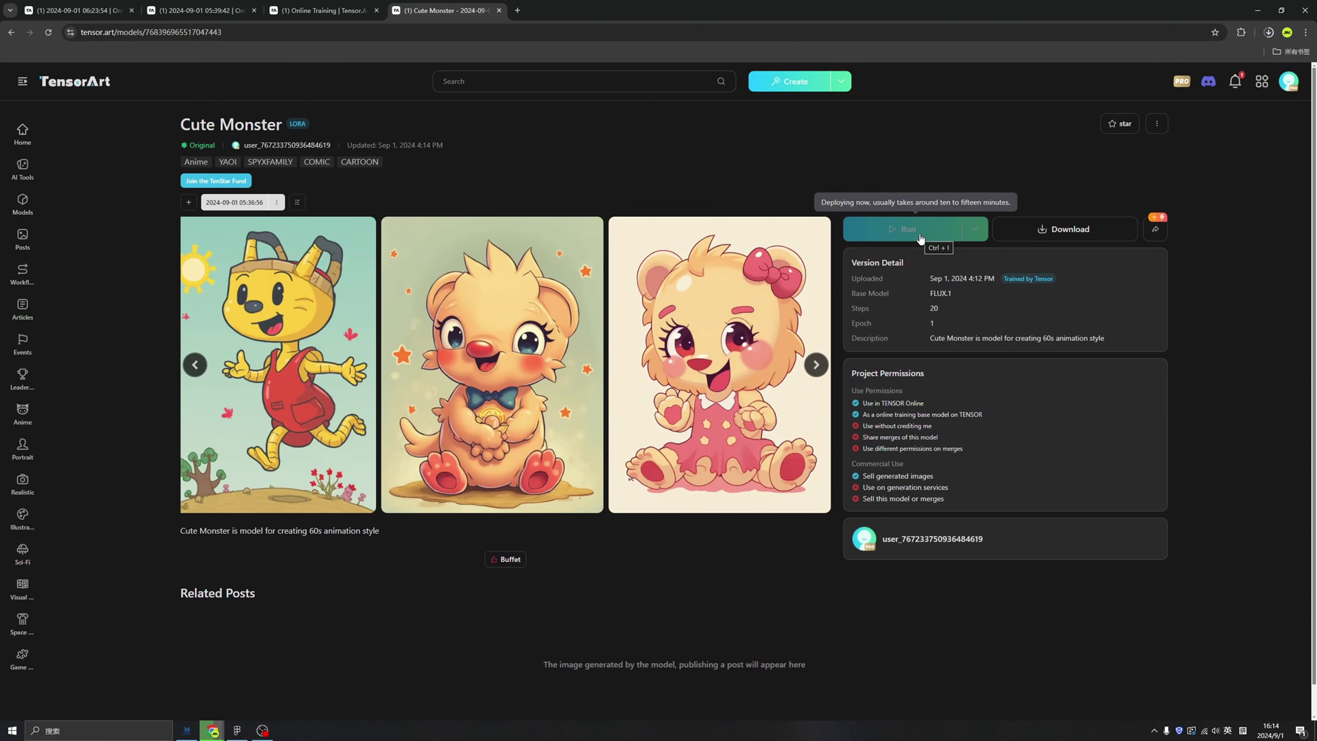
click(1156, 230)
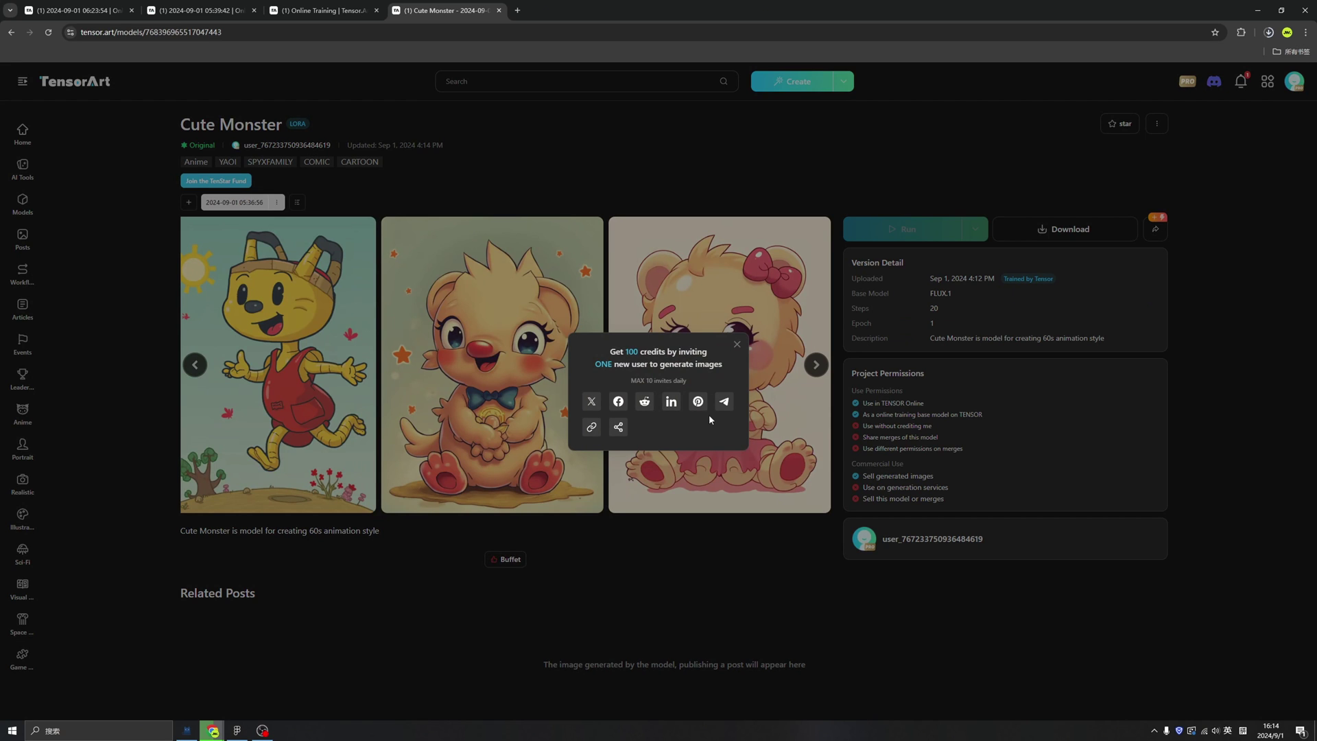